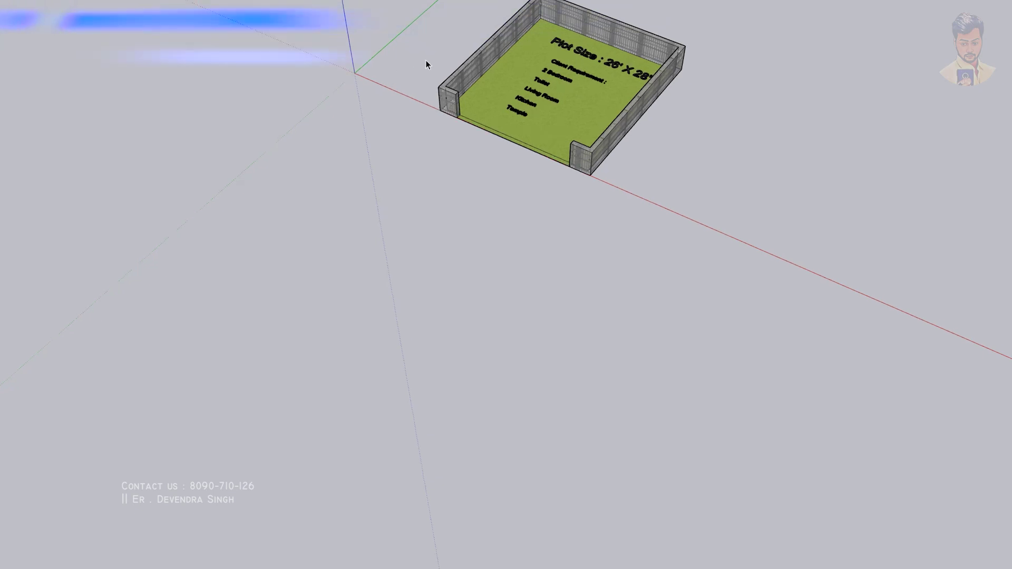
- Orbit and zoom to read the requirements text, then settle on an oblique view of the plot
{"action": "scroll", "coordinate": [648, 238], "scroll_direction": "up", "scroll_amount": 3}
{"action": "scroll", "coordinate": [647, 237], "scroll_direction": "up", "scroll_amount": 5}
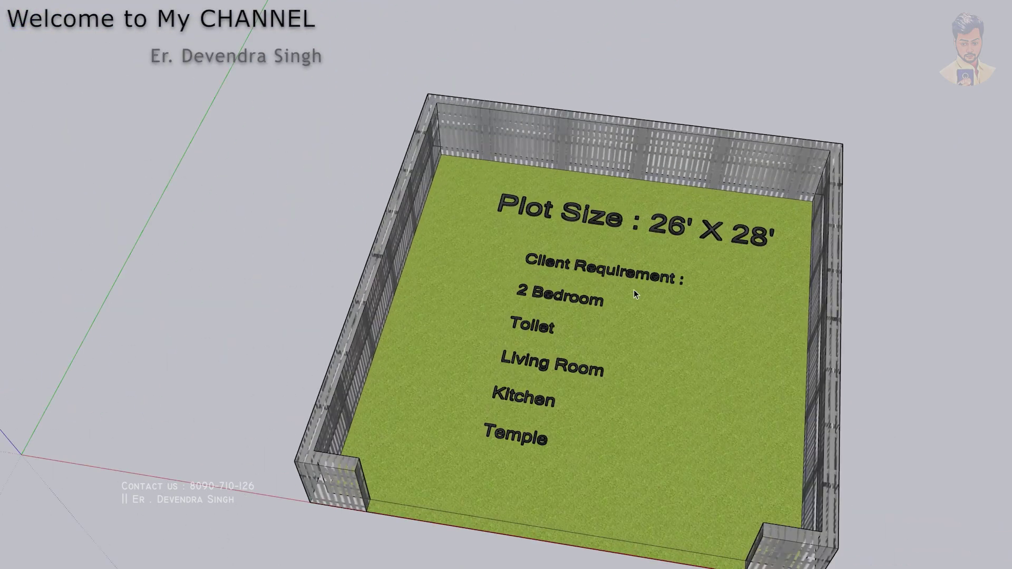
{"action": "scroll", "coordinate": [637, 289], "scroll_direction": "up", "scroll_amount": 3}
{"action": "mouse_move", "coordinate": [580, 159]}
{"action": "middle_mouse_down"}
{"action": "mouse_move", "coordinate": [652, 198]}
{"action": "mouse_move", "coordinate": [622, 233]}
{"action": "middle_mouse_up"}
{"action": "scroll", "coordinate": [606, 132], "scroll_direction": "down", "scroll_amount": 2}
{"action": "scroll", "coordinate": [603, 219], "scroll_direction": "down", "scroll_amount": 1}
{"action": "scroll", "coordinate": [495, 190], "scroll_direction": "up", "scroll_amount": 4}
{"action": "scroll", "coordinate": [494, 191], "scroll_direction": "up", "scroll_amount": 3}
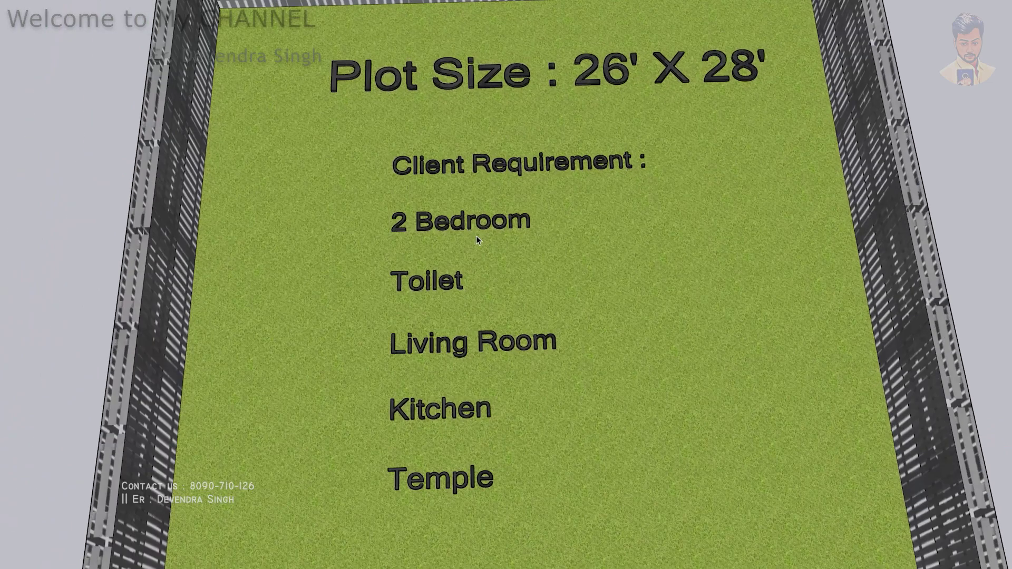
{"action": "scroll", "coordinate": [463, 260], "scroll_direction": "up", "scroll_amount": 3}
{"action": "scroll", "coordinate": [448, 227], "scroll_direction": "up", "scroll_amount": 2}
{"action": "middle_click_drag", "start_coordinate": [437, 202], "coordinate": [422, 240]}
{"action": "scroll", "coordinate": [422, 180], "scroll_direction": "down", "scroll_amount": 2}
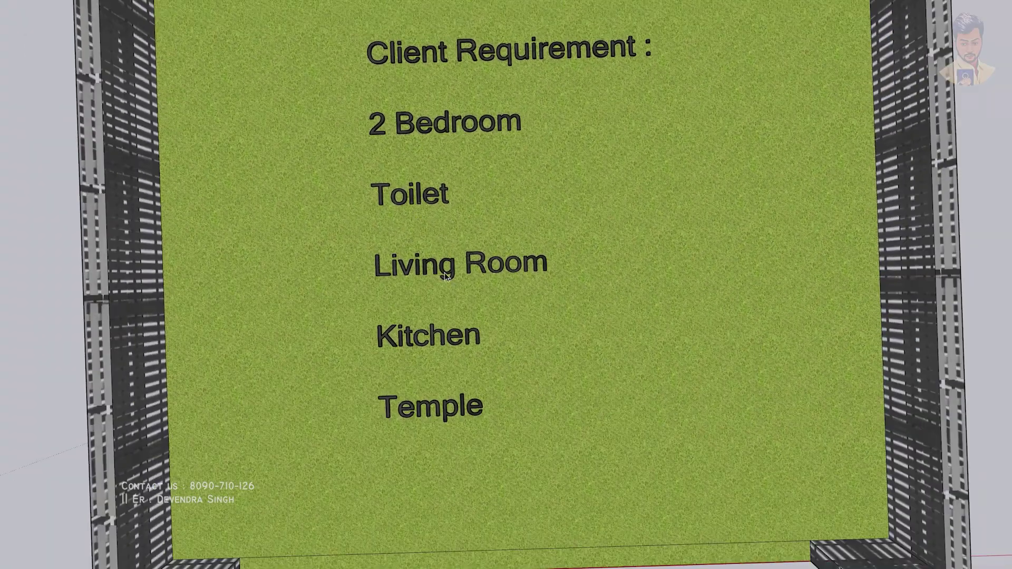
{"action": "scroll", "coordinate": [629, 305], "scroll_direction": "down", "scroll_amount": 3}
{"action": "scroll", "coordinate": [461, 395], "scroll_direction": "down", "scroll_amount": 3}
{"action": "mouse_move", "coordinate": [461, 395]}
{"action": "middle_mouse_down"}
{"action": "mouse_move", "coordinate": [406, 289]}
{"action": "mouse_move", "coordinate": [411, 5]}
{"action": "middle_mouse_up"}
{"action": "scroll", "coordinate": [317, 323], "scroll_direction": "up", "scroll_amount": 2}
{"action": "mouse_move", "coordinate": [232, 339]}
{"action": "middle_mouse_down"}
{"action": "mouse_move", "coordinate": [610, 242]}
{"action": "mouse_move", "coordinate": [944, 179]}
{"action": "middle_mouse_up"}
{"action": "scroll", "coordinate": [95, 401], "scroll_direction": "down", "scroll_amount": 3}
{"action": "mouse_move", "coordinate": [94, 401]}
{"action": "middle_mouse_down"}
{"action": "mouse_move", "coordinate": [599, 362]}
{"action": "mouse_move", "coordinate": [945, 385]}
{"action": "mouse_move", "coordinate": [488, 328]}
{"action": "middle_mouse_up"}
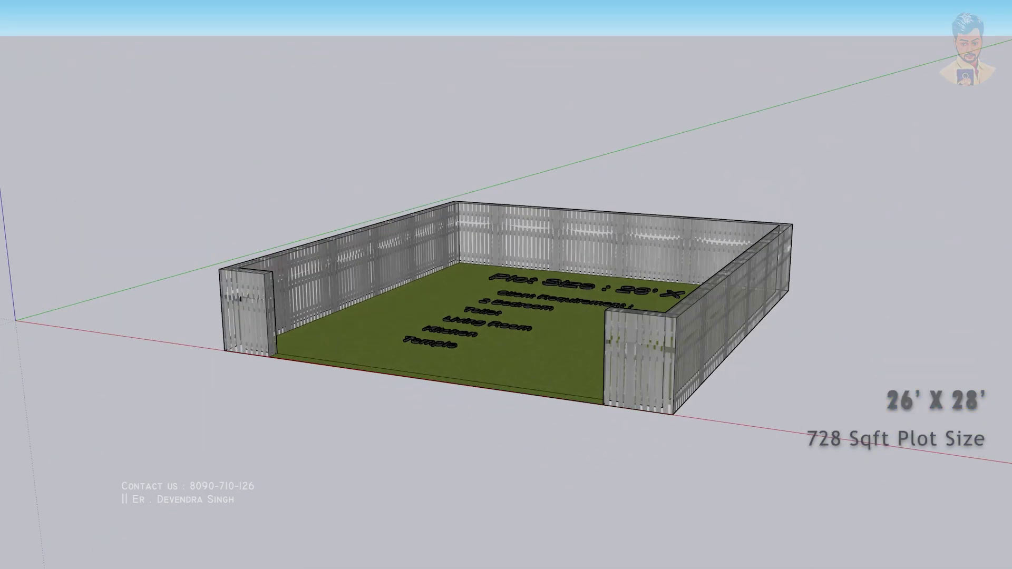
- Dimension the plot's front edge as 26', placed below the front wall
{"action": "left_click", "coordinate": [223, 348]}
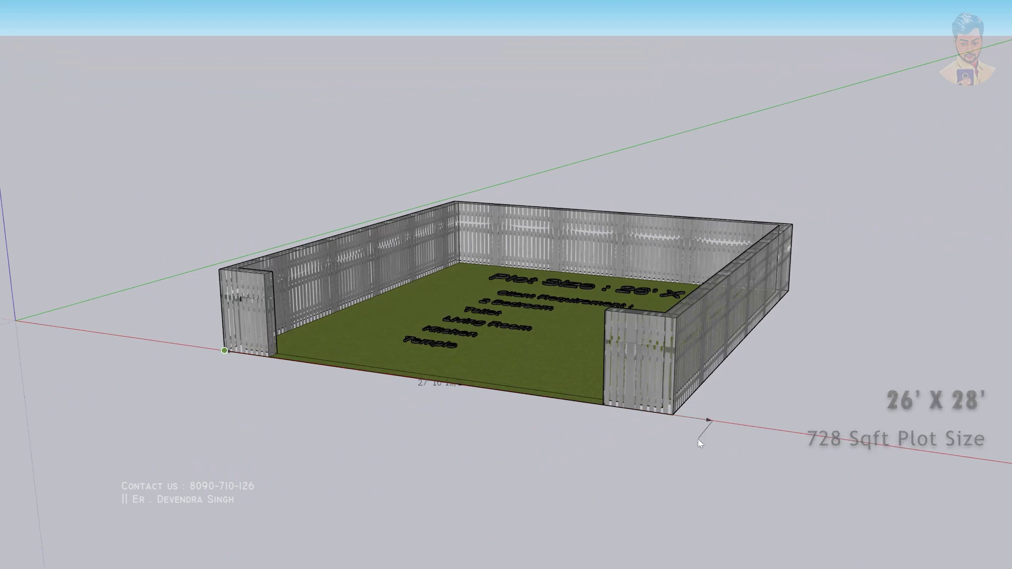
{"action": "left_click", "coordinate": [673, 415]}
{"action": "left_click", "coordinate": [588, 442]}
{"action": "mouse_move", "coordinate": [588, 443]}
{"action": "middle_mouse_down"}
{"action": "mouse_move", "coordinate": [458, 319]}
{"action": "mouse_move", "coordinate": [429, 467]}
{"action": "middle_mouse_up"}
{"action": "scroll", "coordinate": [302, 403], "scroll_direction": "up", "scroll_amount": 3}
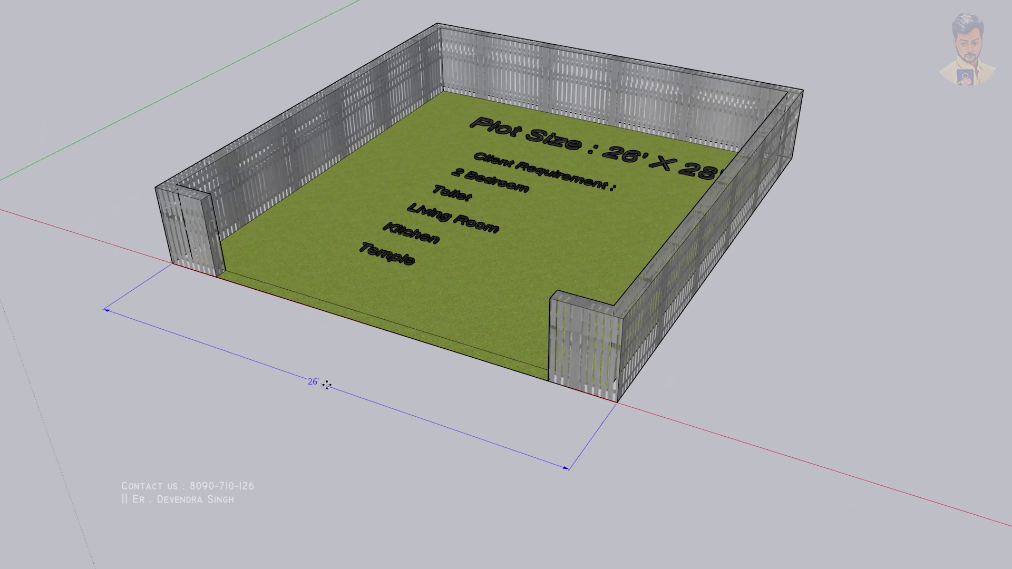
{"action": "scroll", "coordinate": [558, 441], "scroll_direction": "down", "scroll_amount": 2}
{"action": "scroll", "coordinate": [557, 449], "scroll_direction": "up", "scroll_amount": 4}
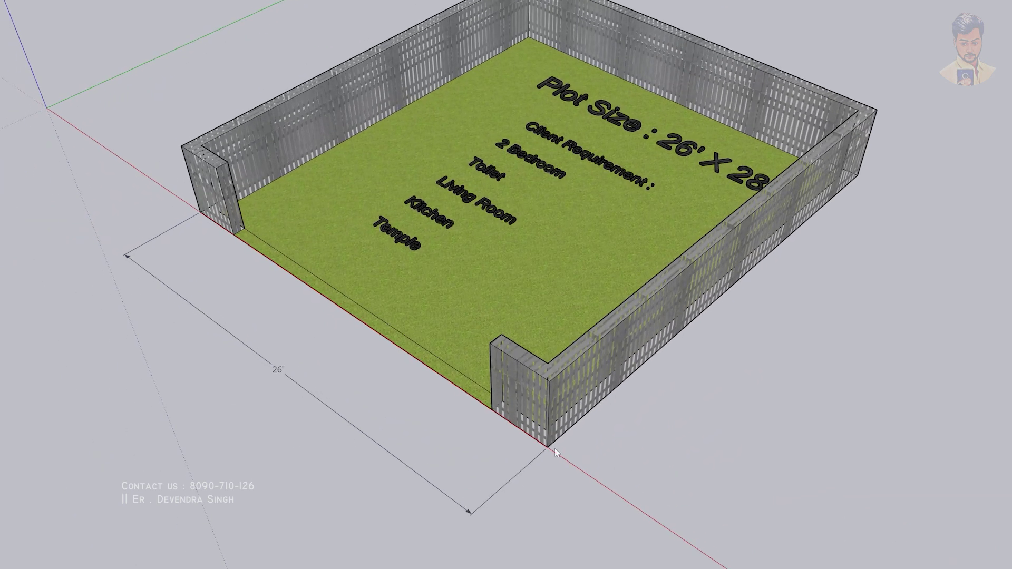
- Add a 28' dimension outside the right wall and orbit to check both dimensions
{"action": "left_click", "coordinate": [559, 443]}
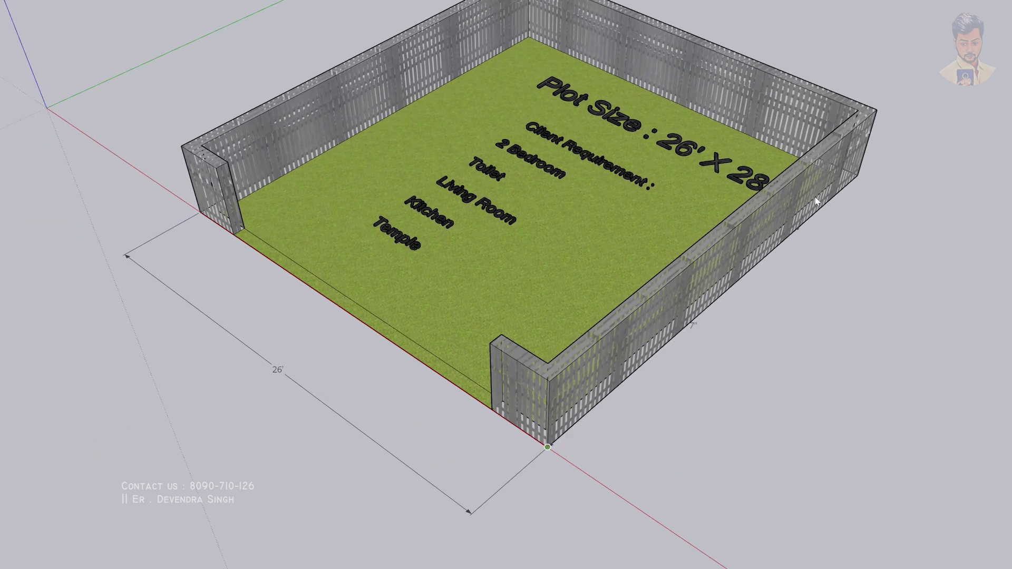
{"action": "left_click", "coordinate": [859, 173]}
{"action": "left_click", "coordinate": [766, 387]}
{"action": "mouse_move", "coordinate": [767, 387]}
{"action": "middle_mouse_down"}
{"action": "mouse_move", "coordinate": [943, 453]}
{"action": "mouse_move", "coordinate": [971, 432]}
{"action": "middle_mouse_up"}
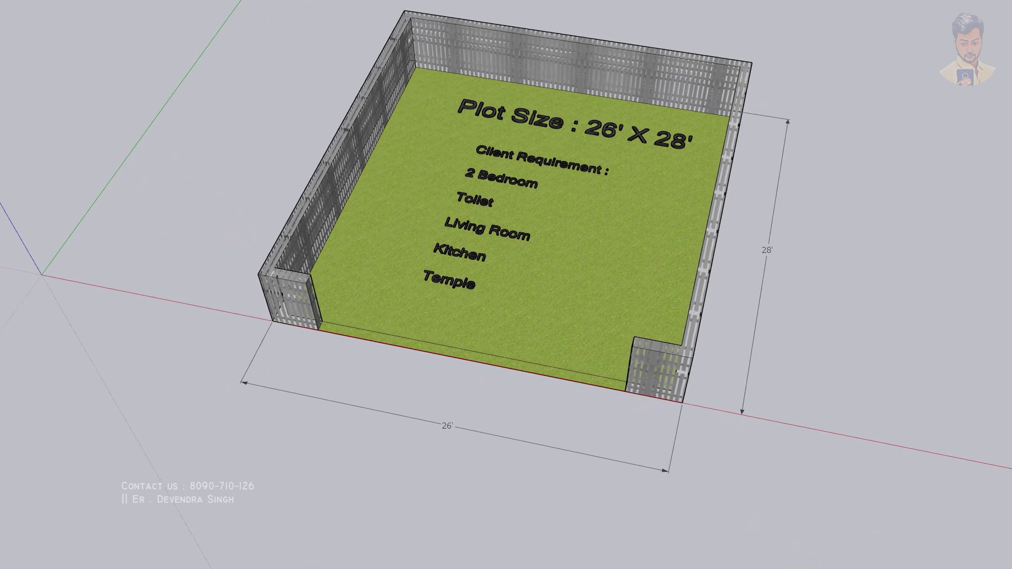
{"action": "middle_click_drag", "start_coordinate": [389, 336], "coordinate": [406, 362]}
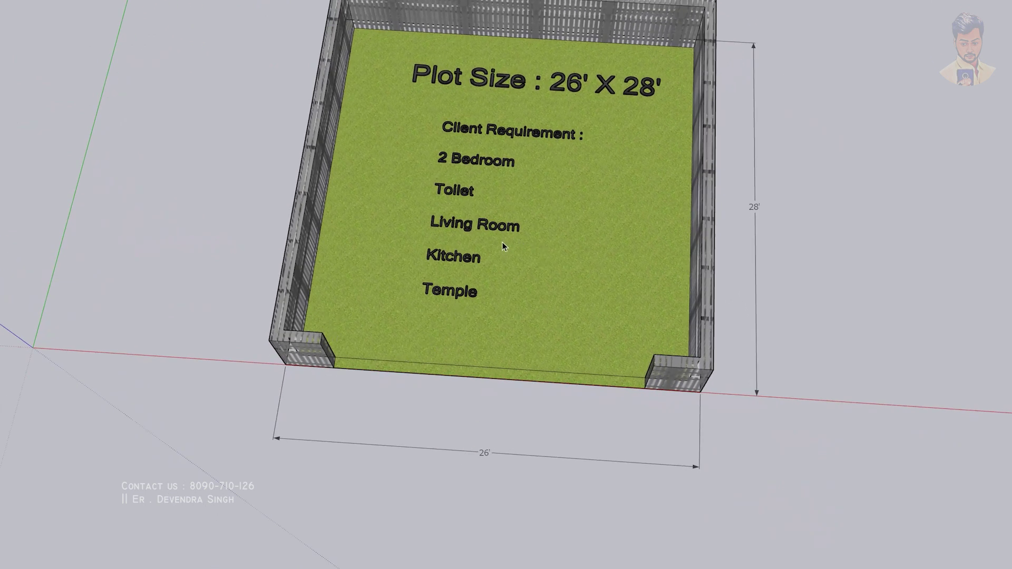
{"action": "scroll", "coordinate": [622, 246], "scroll_direction": "up", "scroll_amount": 2}
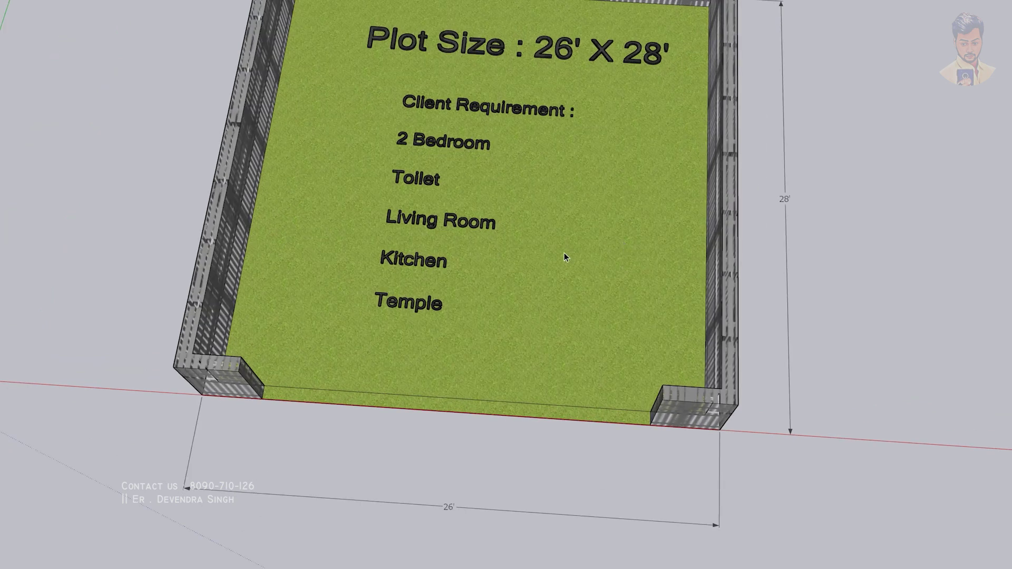
{"action": "scroll", "coordinate": [565, 258], "scroll_direction": "down", "scroll_amount": 3}
{"action": "middle_click_drag", "start_coordinate": [506, 249], "coordinate": [417, 257]}
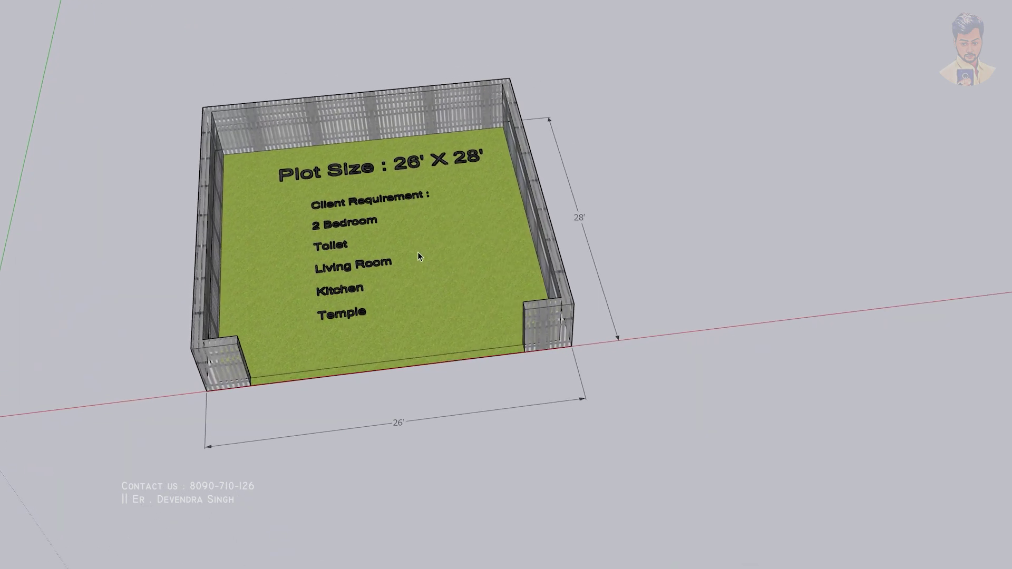
{"action": "scroll", "coordinate": [419, 256], "scroll_direction": "up", "scroll_amount": 2}
{"action": "scroll", "coordinate": [406, 286], "scroll_direction": "down", "scroll_amount": 3}
{"action": "mouse_move", "coordinate": [407, 287]}
{"action": "middle_mouse_down"}
{"action": "mouse_move", "coordinate": [425, 209]}
{"action": "mouse_move", "coordinate": [391, 210]}
{"action": "middle_mouse_up"}
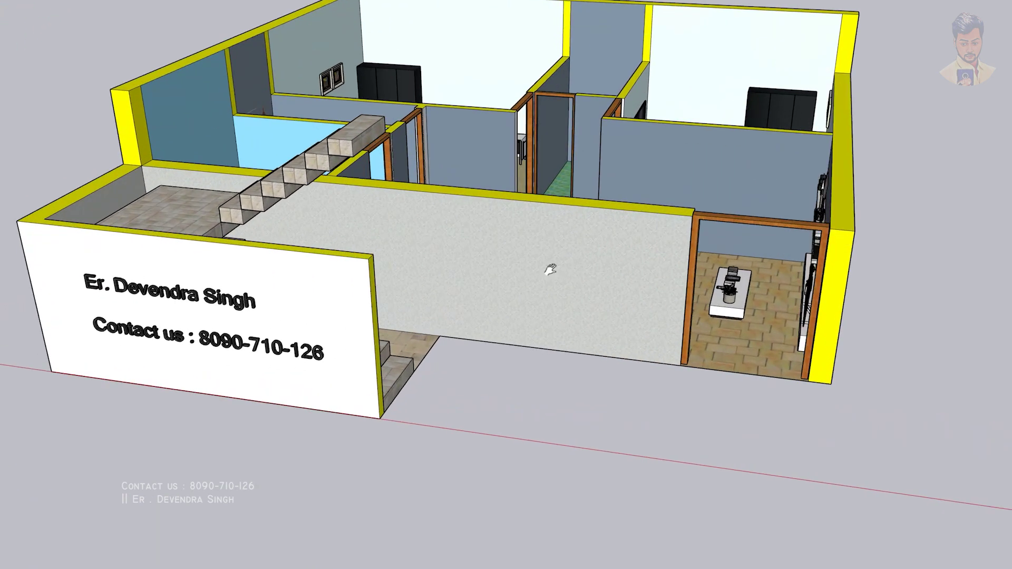
- Add a 22' dimension along the house's side wall
{"action": "mouse_move", "coordinate": [549, 269]}
{"action": "middle_mouse_down"}
{"action": "mouse_move", "coordinate": [323, 344]}
{"action": "mouse_move", "coordinate": [100, 362]}
{"action": "mouse_move", "coordinate": [117, 293]}
{"action": "middle_mouse_up"}
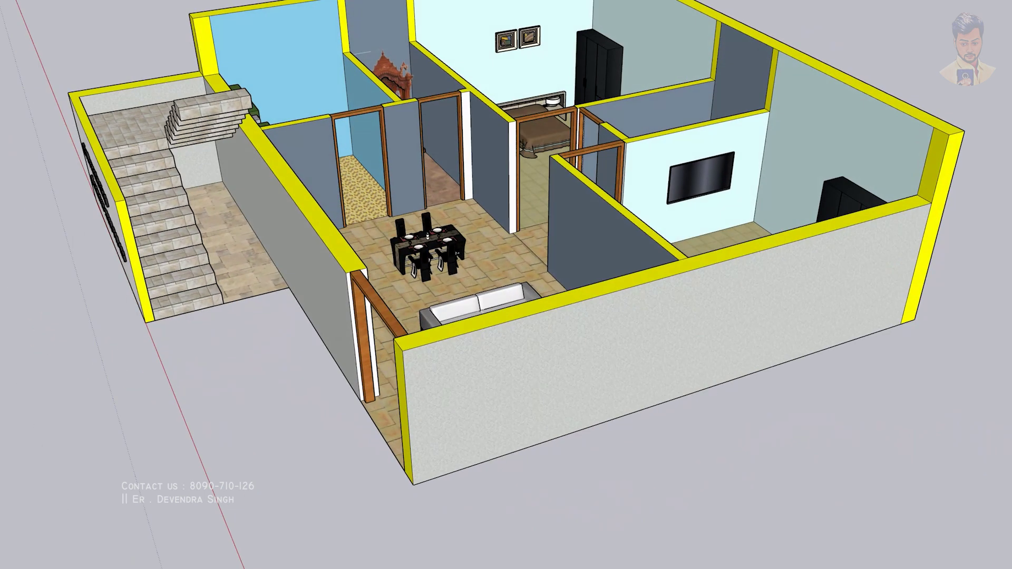
{"action": "left_click", "coordinate": [413, 484]}
{"action": "left_click", "coordinate": [913, 320]}
{"action": "left_click", "coordinate": [957, 356]}
{"action": "middle_click_drag", "start_coordinate": [956, 356], "coordinate": [349, 349]}
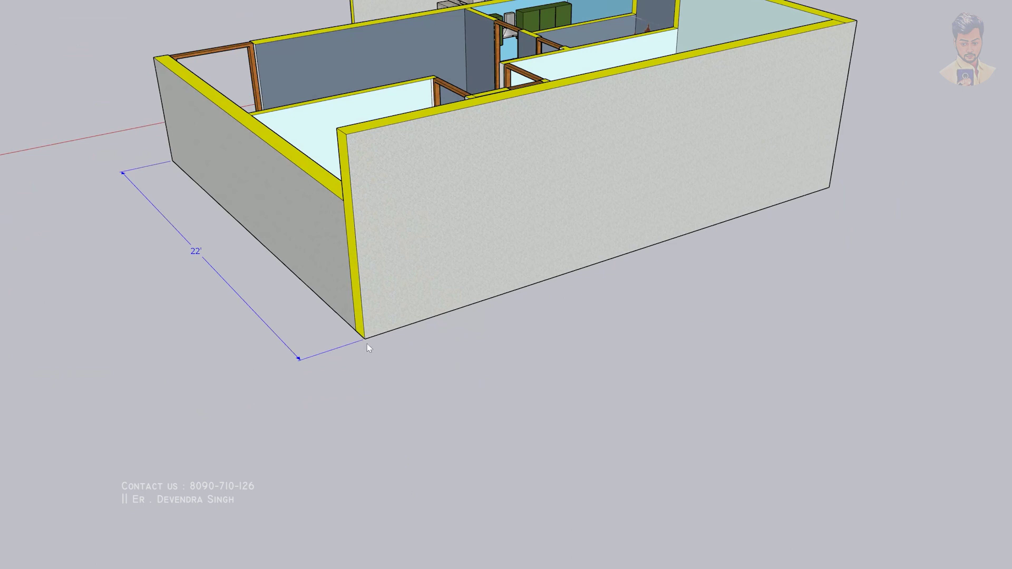
- Add a 26' dimension along the front wall, then view the house from the staircase side
{"action": "left_click", "coordinate": [368, 342]}
{"action": "left_click", "coordinate": [829, 188]}
{"action": "left_click", "coordinate": [895, 219]}
{"action": "middle_click_drag", "start_coordinate": [618, 295], "coordinate": [368, 328]}
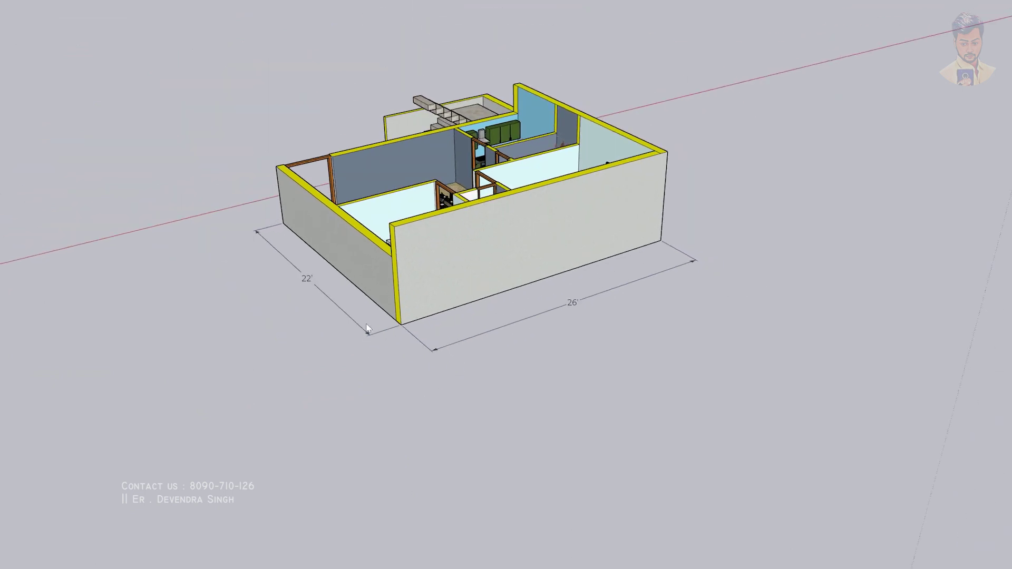
{"action": "middle_click_drag", "start_coordinate": [547, 406], "coordinate": [452, 340]}
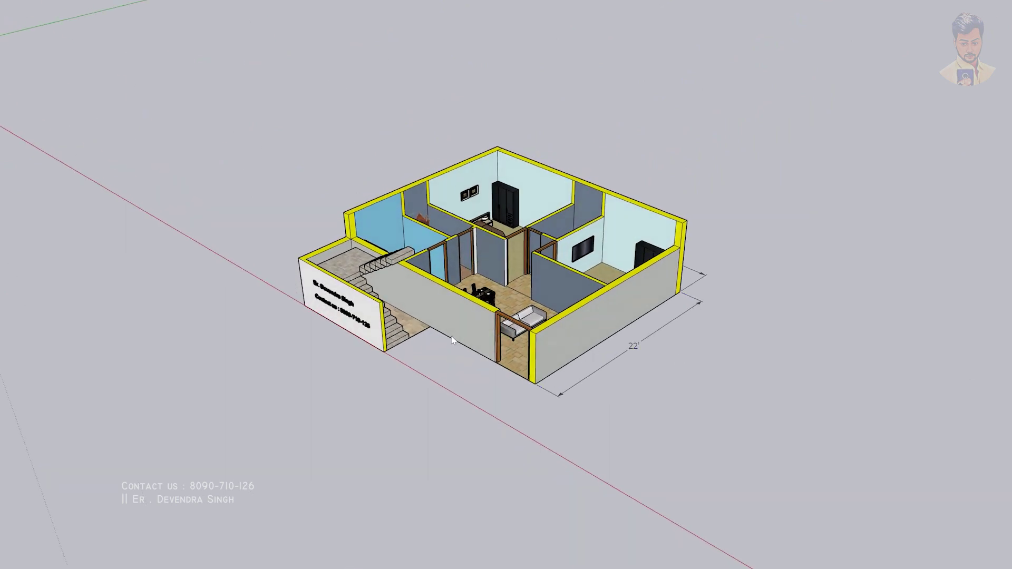
{"action": "scroll", "coordinate": [452, 340], "scroll_direction": "up", "scroll_amount": 3}
{"action": "scroll", "coordinate": [432, 315], "scroll_direction": "up", "scroll_amount": 2}
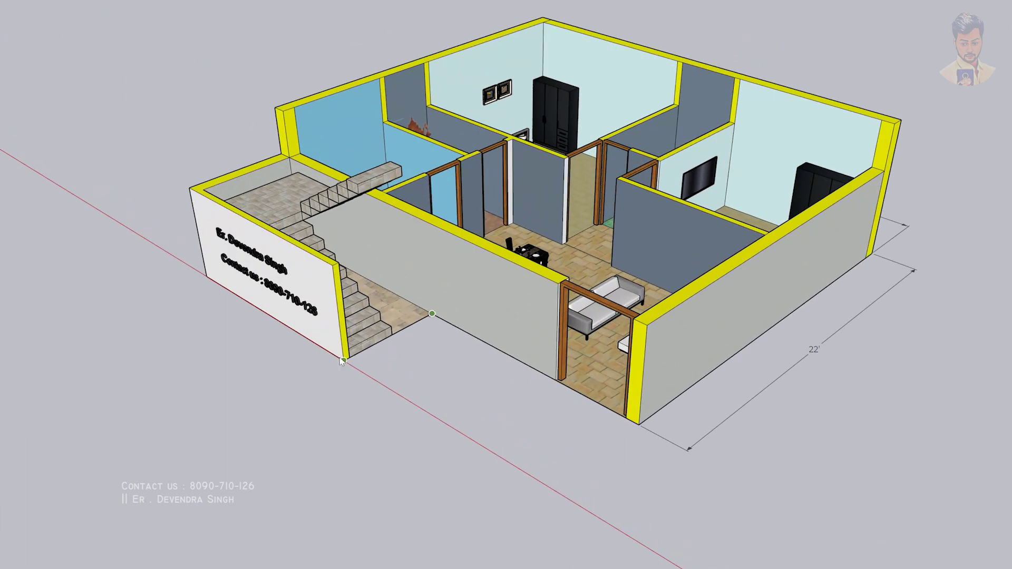
- Place a 6' dimension from the stair wall corner to the grey wall end
{"action": "left_click", "coordinate": [342, 361]}
{"action": "left_click", "coordinate": [385, 358]}
{"action": "scroll", "coordinate": [404, 331], "scroll_direction": "down", "scroll_amount": 1}
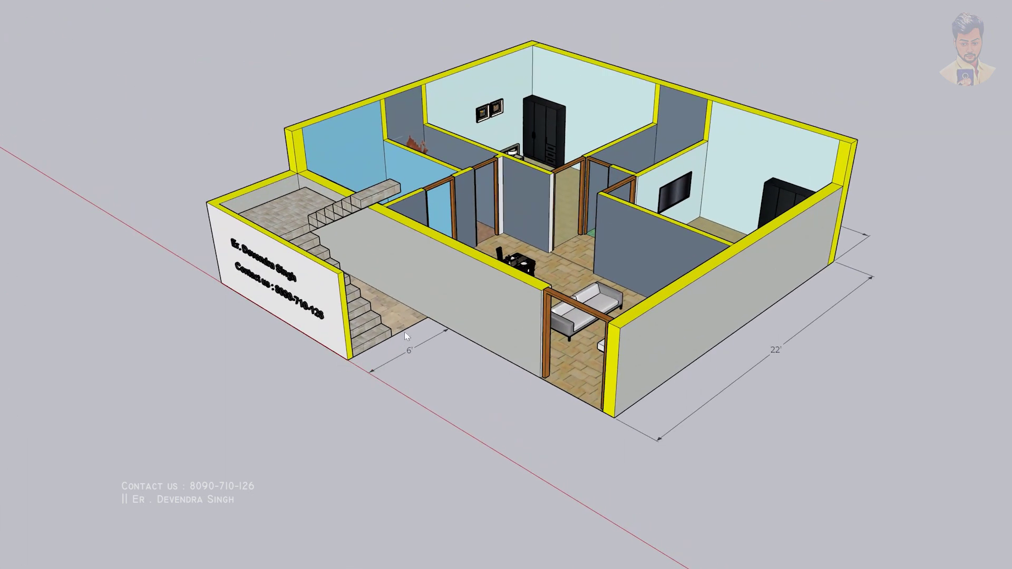
{"action": "scroll", "coordinate": [495, 402], "scroll_direction": "up", "scroll_amount": 2}
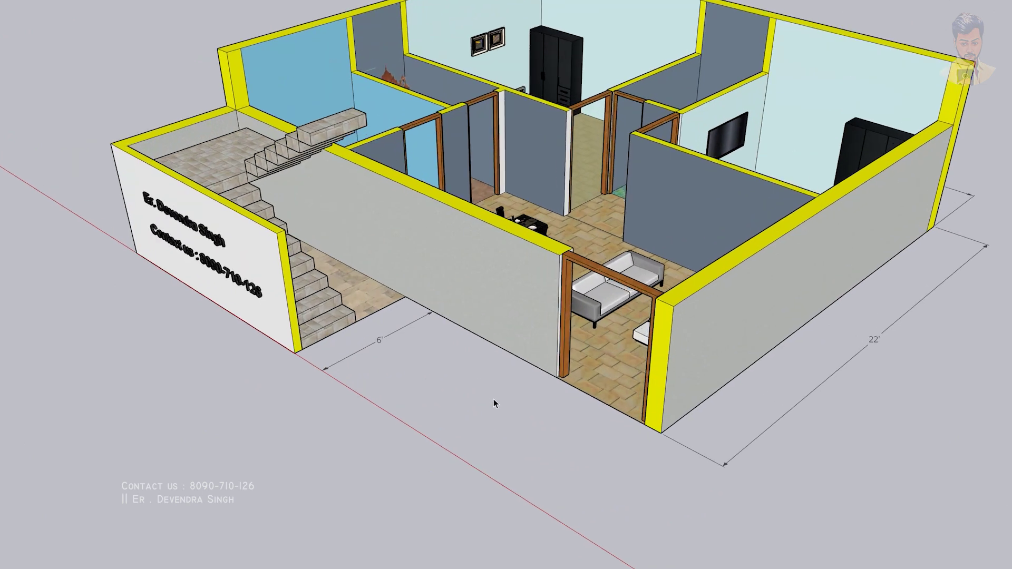
{"action": "scroll", "coordinate": [538, 378], "scroll_direction": "up", "scroll_amount": 2}
- Orbit and zoom closer to view the dining room beside the stairs
{"action": "mouse_move", "coordinate": [538, 377]}
{"action": "middle_mouse_down"}
{"action": "mouse_move", "coordinate": [570, 386]}
{"action": "mouse_move", "coordinate": [583, 309]}
{"action": "mouse_move", "coordinate": [664, 276]}
{"action": "mouse_move", "coordinate": [422, 314]}
{"action": "mouse_move", "coordinate": [389, 290]}
{"action": "mouse_move", "coordinate": [429, 271]}
{"action": "mouse_move", "coordinate": [346, 283]}
{"action": "mouse_move", "coordinate": [278, 267]}
{"action": "middle_mouse_up"}
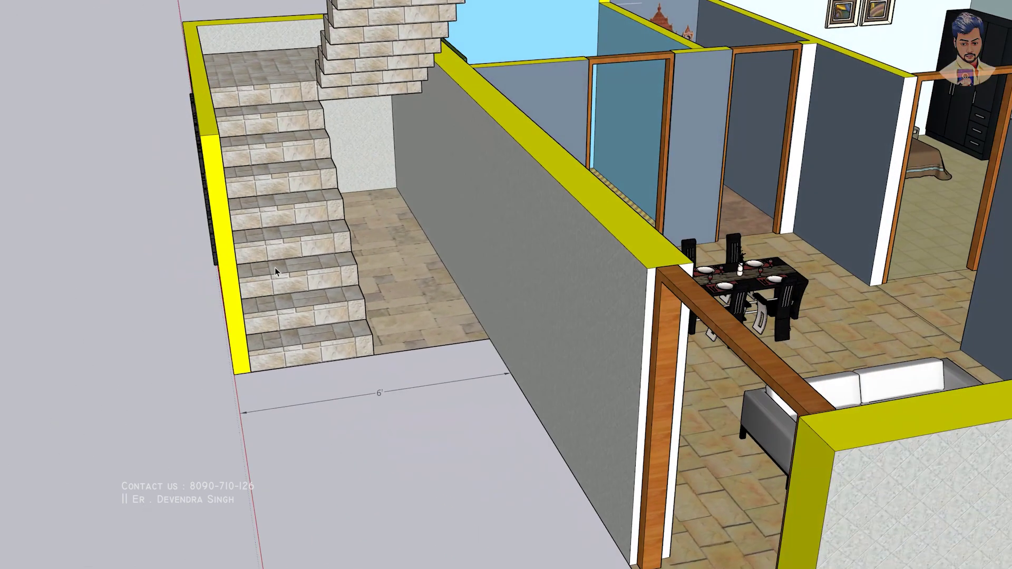
{"action": "scroll", "coordinate": [278, 267], "scroll_direction": "up", "scroll_amount": 2}
{"action": "scroll", "coordinate": [278, 253], "scroll_direction": "up", "scroll_amount": 2}
{"action": "scroll", "coordinate": [293, 260], "scroll_direction": "up", "scroll_amount": 2}
{"action": "scroll", "coordinate": [292, 260], "scroll_direction": "down", "scroll_amount": 2}
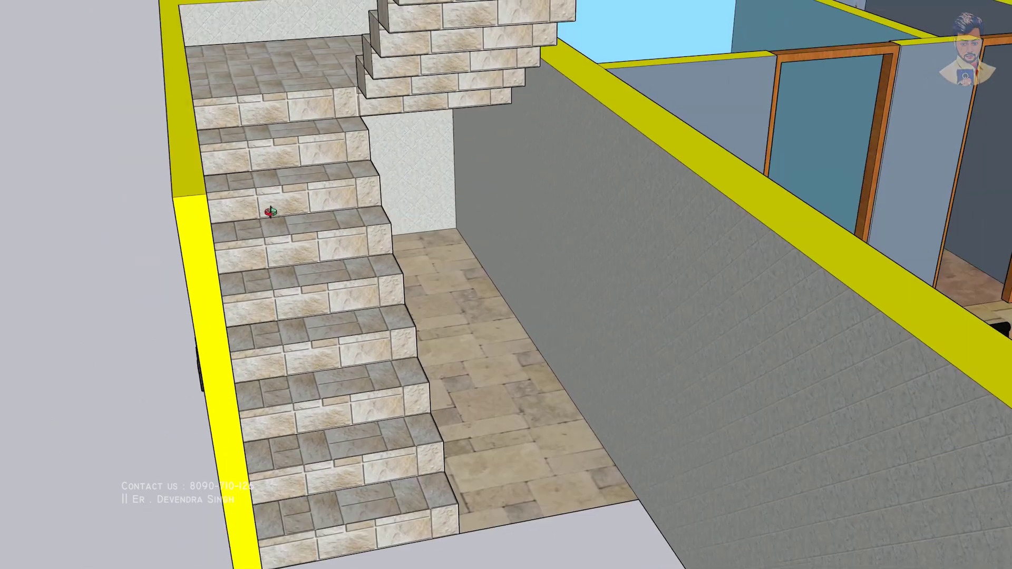
{"action": "scroll", "coordinate": [267, 203], "scroll_direction": "down", "scroll_amount": 2}
{"action": "middle_click_drag", "start_coordinate": [262, 181], "coordinate": [328, 236]}
{"action": "scroll", "coordinate": [361, 255], "scroll_direction": "up", "scroll_amount": 2}
{"action": "scroll", "coordinate": [361, 255], "scroll_direction": "up", "scroll_amount": 2}
{"action": "scroll", "coordinate": [394, 255], "scroll_direction": "up", "scroll_amount": 2}
{"action": "scroll", "coordinate": [260, 244], "scroll_direction": "down", "scroll_amount": 1}
{"action": "scroll", "coordinate": [306, 276], "scroll_direction": "up", "scroll_amount": 1}
{"action": "scroll", "coordinate": [95, 240], "scroll_direction": "up", "scroll_amount": 1}
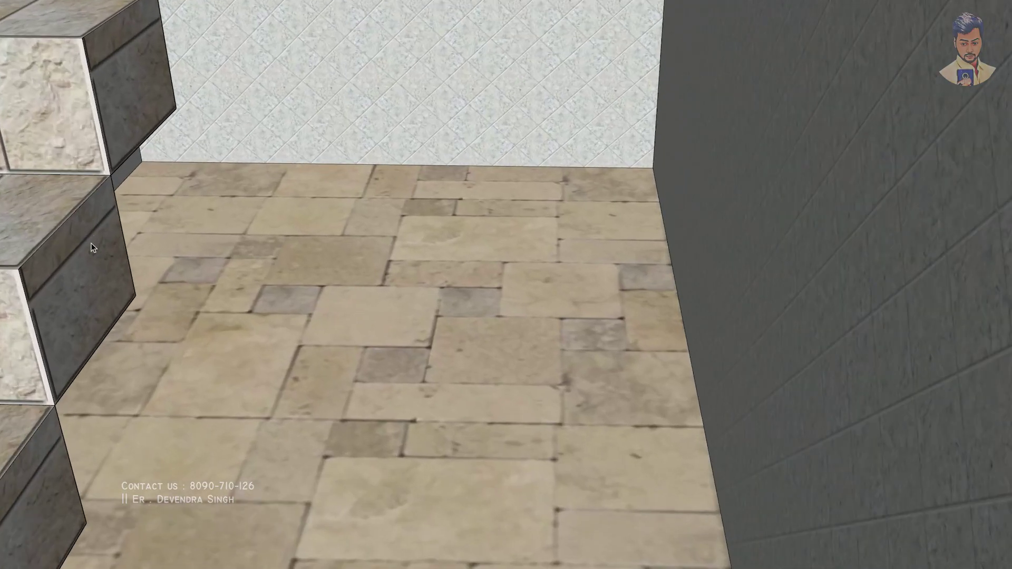
{"action": "scroll", "coordinate": [134, 238], "scroll_direction": "up", "scroll_amount": 1}
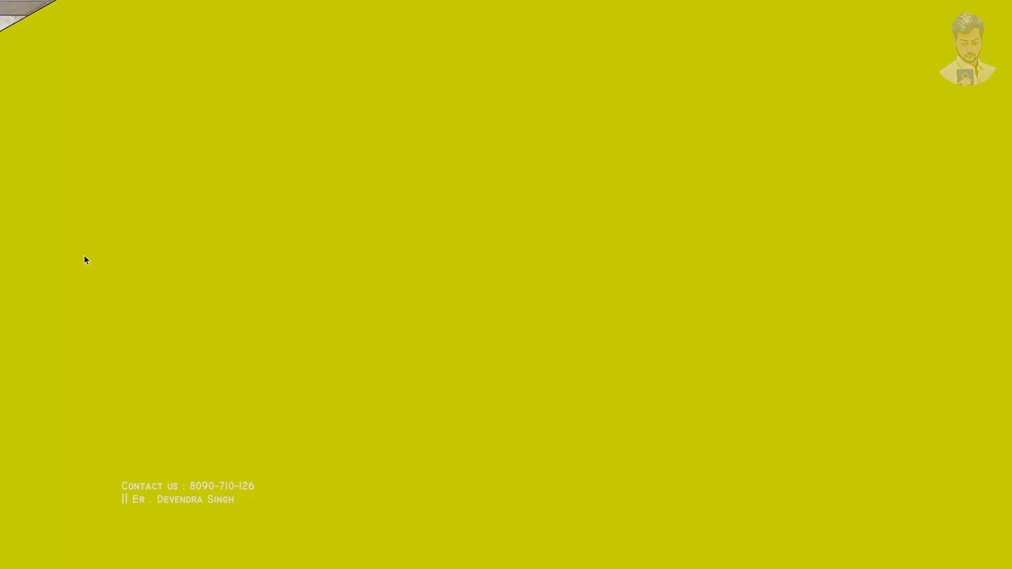
{"action": "scroll", "coordinate": [68, 267], "scroll_direction": "down", "scroll_amount": 1}
{"action": "scroll", "coordinate": [565, 518], "scroll_direction": "down", "scroll_amount": 2}
{"action": "scroll", "coordinate": [615, 440], "scroll_direction": "down", "scroll_amount": 1}
{"action": "scroll", "coordinate": [328, 352], "scroll_direction": "down", "scroll_amount": 1}
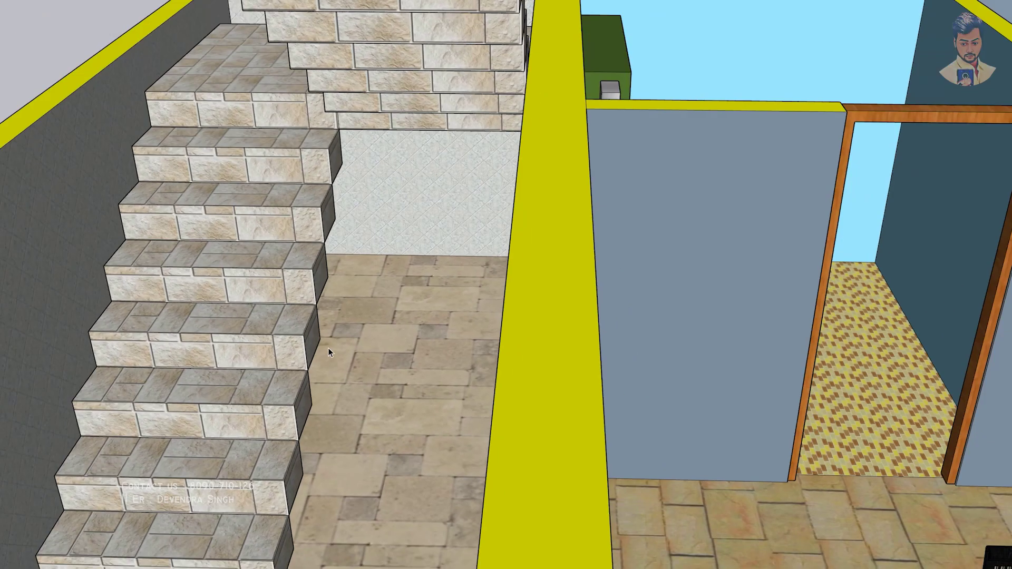
{"action": "scroll", "coordinate": [328, 352], "scroll_direction": "down", "scroll_amount": 3}
- Look down on the staircase, then pan to reveal the dining room and interior rooms
{"action": "mouse_move", "coordinate": [545, 346]}
{"action": "middle_mouse_down"}
{"action": "mouse_move", "coordinate": [596, 346]}
{"action": "mouse_move", "coordinate": [580, 224]}
{"action": "mouse_move", "coordinate": [596, 250]}
{"action": "middle_mouse_up"}
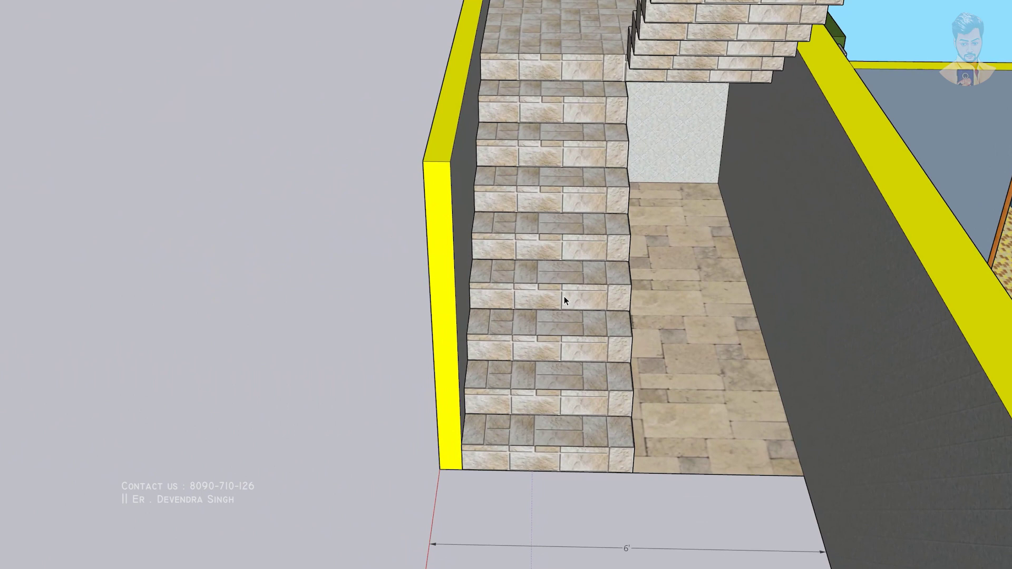
{"action": "scroll", "coordinate": [569, 292], "scroll_direction": "up", "scroll_amount": 1}
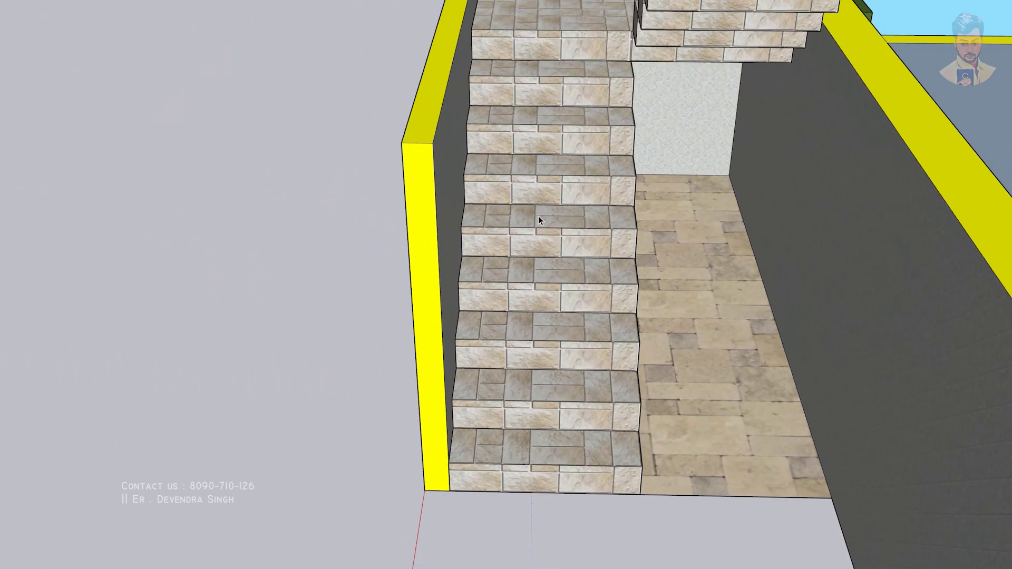
{"action": "scroll", "coordinate": [585, 467], "scroll_direction": "down", "scroll_amount": 2}
{"action": "mouse_move", "coordinate": [585, 467]}
{"action": "middle_mouse_down"}
{"action": "mouse_move", "coordinate": [547, 455]}
{"action": "mouse_move", "coordinate": [537, 259]}
{"action": "mouse_move", "coordinate": [911, 457]}
{"action": "middle_mouse_up"}
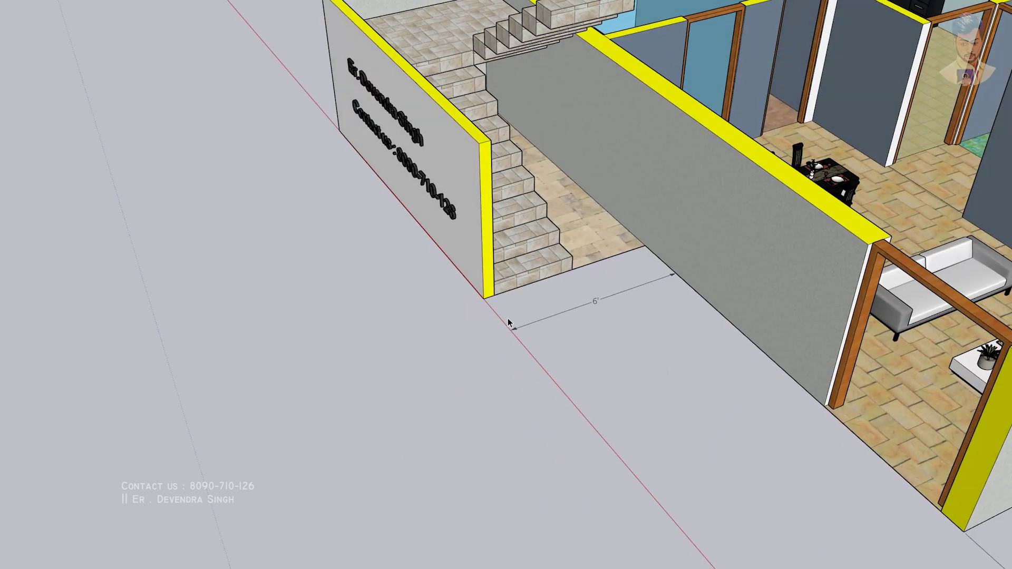
{"action": "middle_click_drag", "start_coordinate": [688, 492], "coordinate": [557, 378], "text": "shift"}
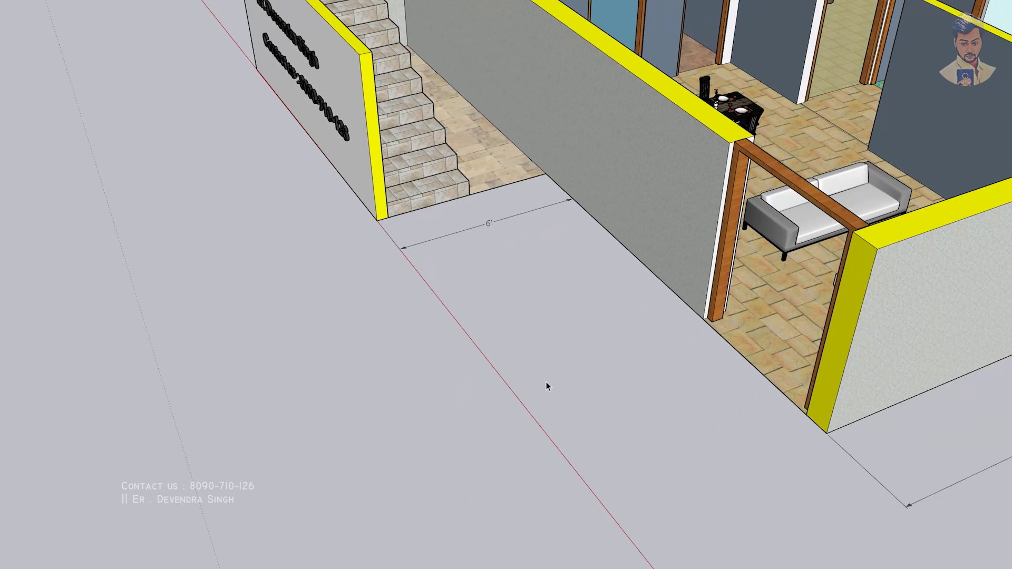
{"action": "middle_click_drag", "start_coordinate": [379, 227], "coordinate": [290, 328], "text": "shift"}
{"action": "scroll", "coordinate": [290, 328], "scroll_direction": "down", "scroll_amount": 2}
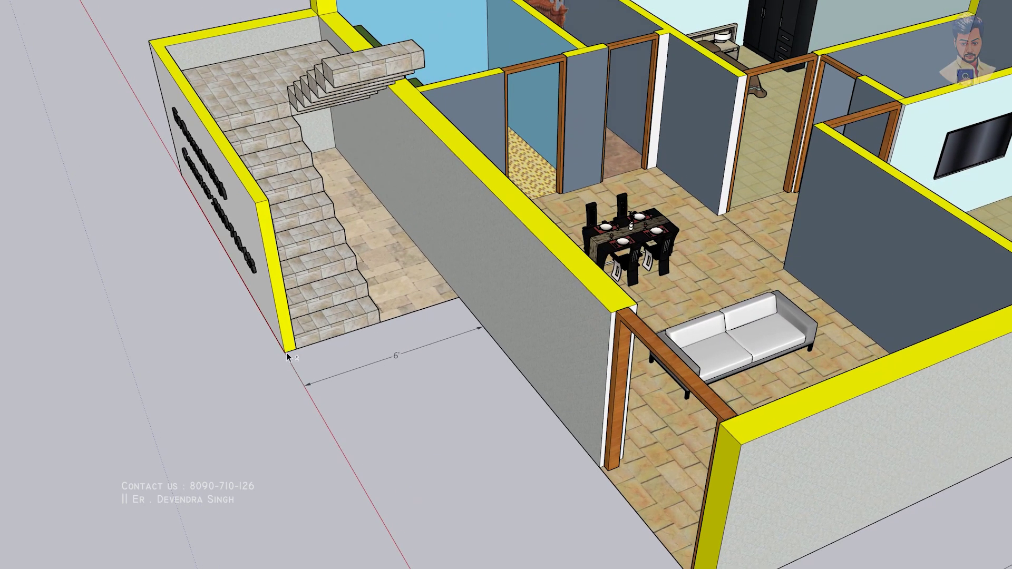
- Orbit and zoom over the doorway, dining area, sofa and coffee table
{"action": "scroll", "coordinate": [334, 299], "scroll_direction": "up", "scroll_amount": 3}
{"action": "scroll", "coordinate": [461, 352], "scroll_direction": "up", "scroll_amount": 2}
{"action": "mouse_move", "coordinate": [770, 451]}
{"action": "middle_mouse_down"}
{"action": "mouse_move", "coordinate": [808, 366]}
{"action": "mouse_move", "coordinate": [640, 312]}
{"action": "middle_mouse_up"}
{"action": "scroll", "coordinate": [640, 311], "scroll_direction": "up", "scroll_amount": 2}
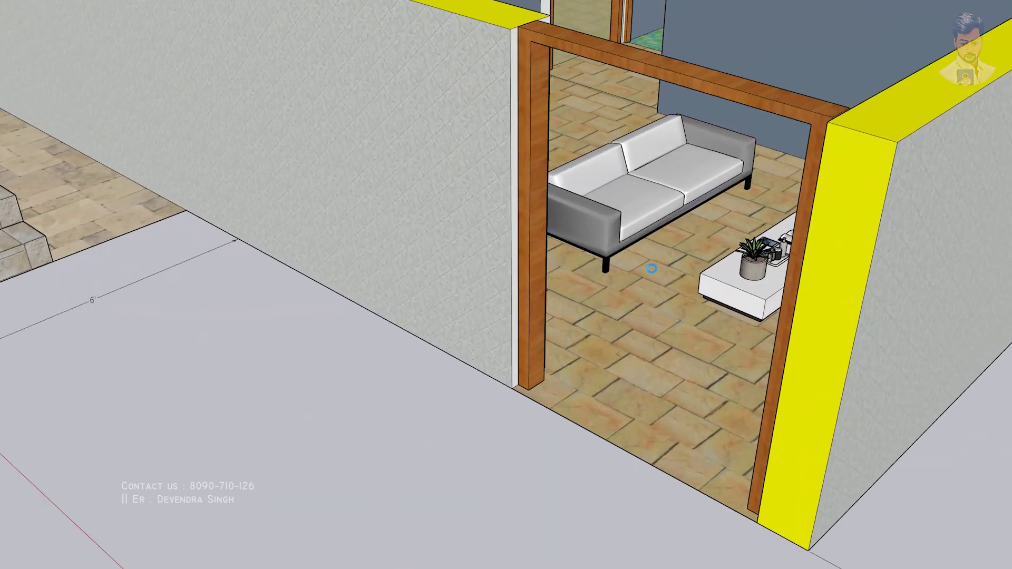
{"action": "scroll", "coordinate": [664, 215], "scroll_direction": "down", "scroll_amount": 3}
{"action": "mouse_move", "coordinate": [663, 215]}
{"action": "middle_mouse_down"}
{"action": "mouse_move", "coordinate": [583, 402]}
{"action": "mouse_move", "coordinate": [614, 538]}
{"action": "middle_mouse_up"}
{"action": "scroll", "coordinate": [615, 538], "scroll_direction": "up", "scroll_amount": 3}
{"action": "scroll", "coordinate": [907, 250], "scroll_direction": "down", "scroll_amount": 2}
{"action": "middle_click_drag", "start_coordinate": [906, 250], "coordinate": [768, 242]}
{"action": "scroll", "coordinate": [769, 242], "scroll_direction": "up", "scroll_amount": 3}
{"action": "scroll", "coordinate": [843, 368], "scroll_direction": "down", "scroll_amount": 3}
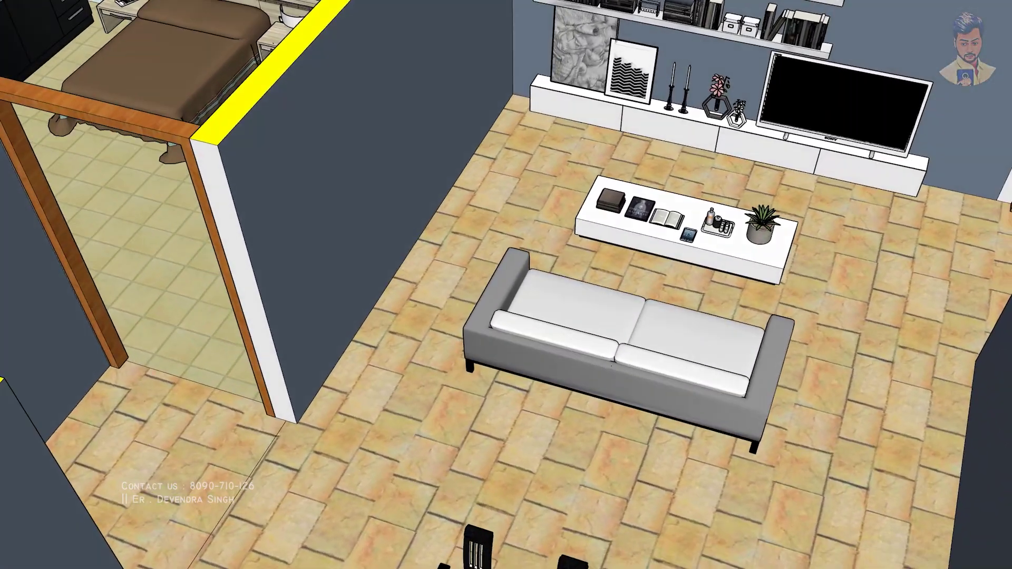
- Pull back to see the whole living room, bedroom, wardrobe and bathroom
{"action": "middle_click_drag", "start_coordinate": [843, 316], "coordinate": [843, 368]}
{"action": "scroll", "coordinate": [842, 368], "scroll_direction": "up", "scroll_amount": 1}
{"action": "scroll", "coordinate": [779, 347], "scroll_direction": "up", "scroll_amount": 3}
{"action": "scroll", "coordinate": [775, 393], "scroll_direction": "up", "scroll_amount": 2}
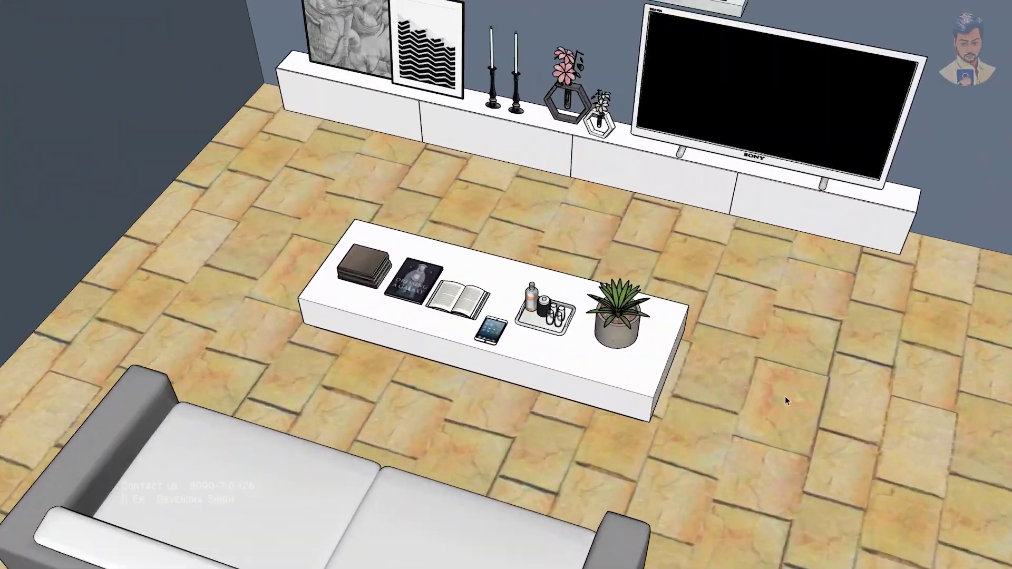
{"action": "scroll", "coordinate": [795, 357], "scroll_direction": "down", "scroll_amount": 2}
{"action": "scroll", "coordinate": [741, 363], "scroll_direction": "down", "scroll_amount": 1}
{"action": "scroll", "coordinate": [741, 362], "scroll_direction": "down", "scroll_amount": 2}
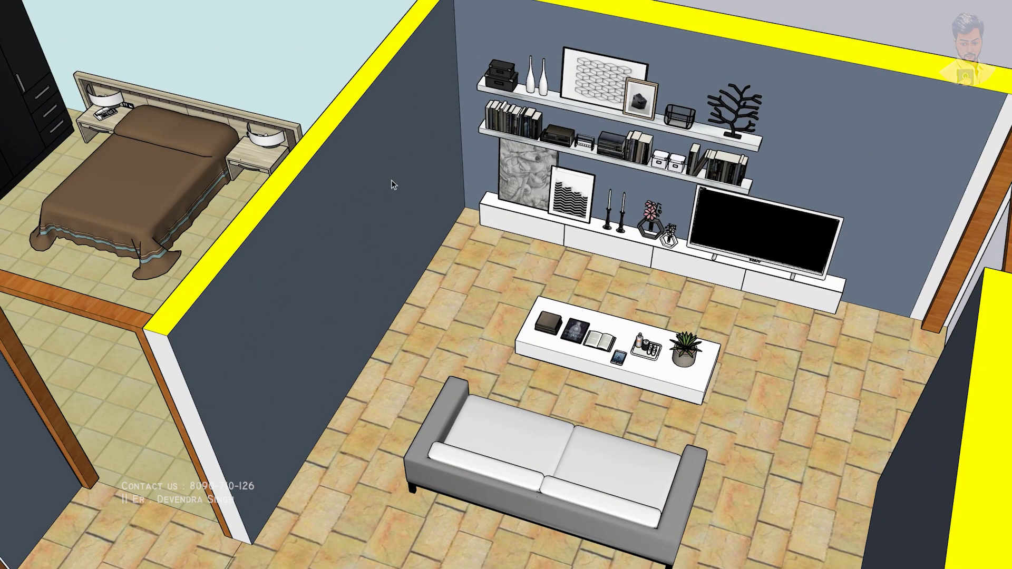
{"action": "scroll", "coordinate": [444, 245], "scroll_direction": "down", "scroll_amount": 2}
{"action": "middle_click_drag", "start_coordinate": [409, 265], "coordinate": [574, 175]}
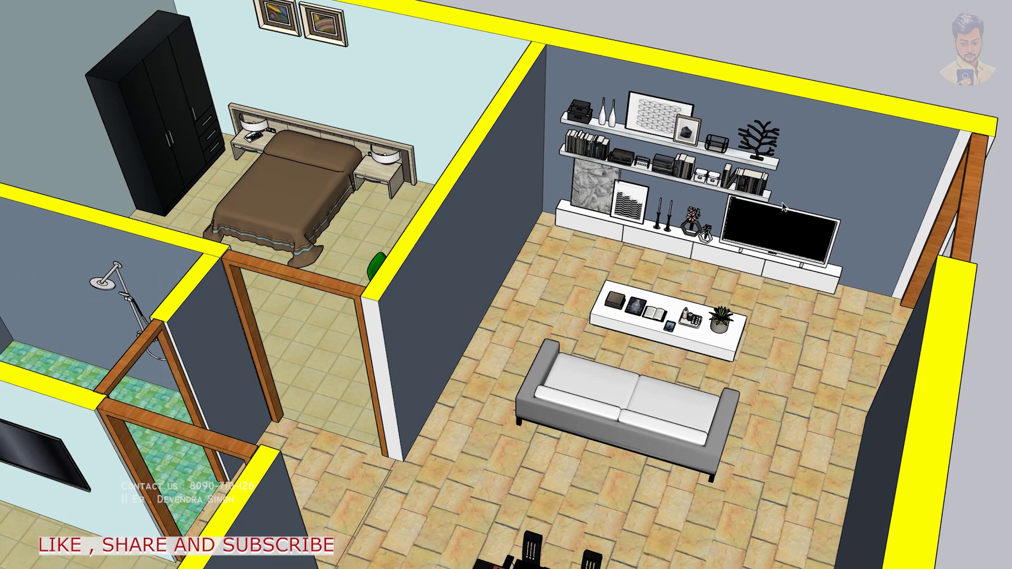
{"action": "scroll", "coordinate": [744, 119], "scroll_direction": "up", "scroll_amount": 3}
{"action": "scroll", "coordinate": [743, 118], "scroll_direction": "up", "scroll_amount": 2}
{"action": "scroll", "coordinate": [852, 116], "scroll_direction": "up", "scroll_amount": 1}
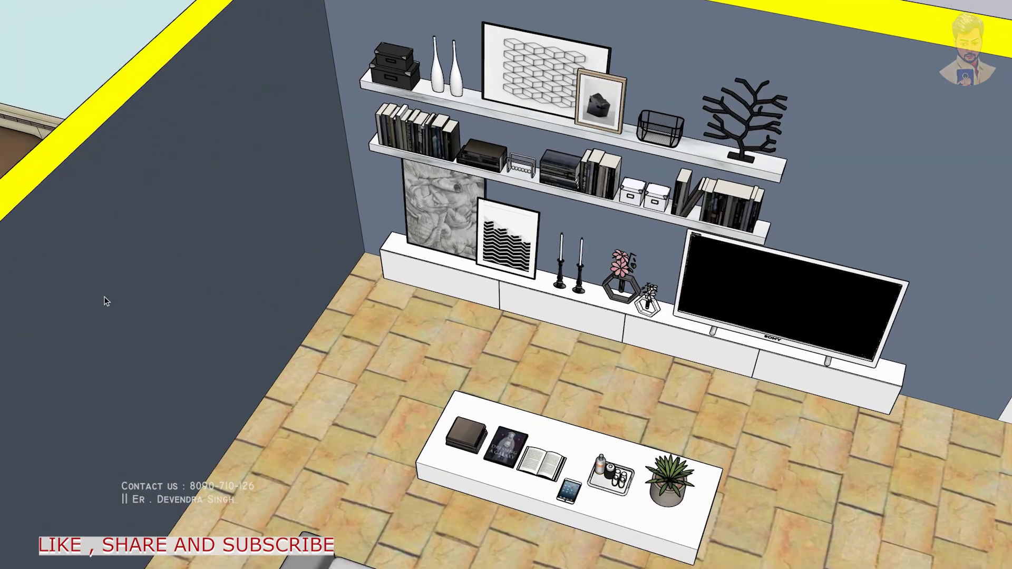
{"action": "scroll", "coordinate": [190, 267], "scroll_direction": "down", "scroll_amount": 4}
- Orbit past the walls, sofa and door frame, then shift the view toward the kitchen
{"action": "mouse_move", "coordinate": [190, 266]}
{"action": "middle_mouse_down"}
{"action": "mouse_move", "coordinate": [887, 170]}
{"action": "mouse_move", "coordinate": [786, 192]}
{"action": "middle_mouse_up"}
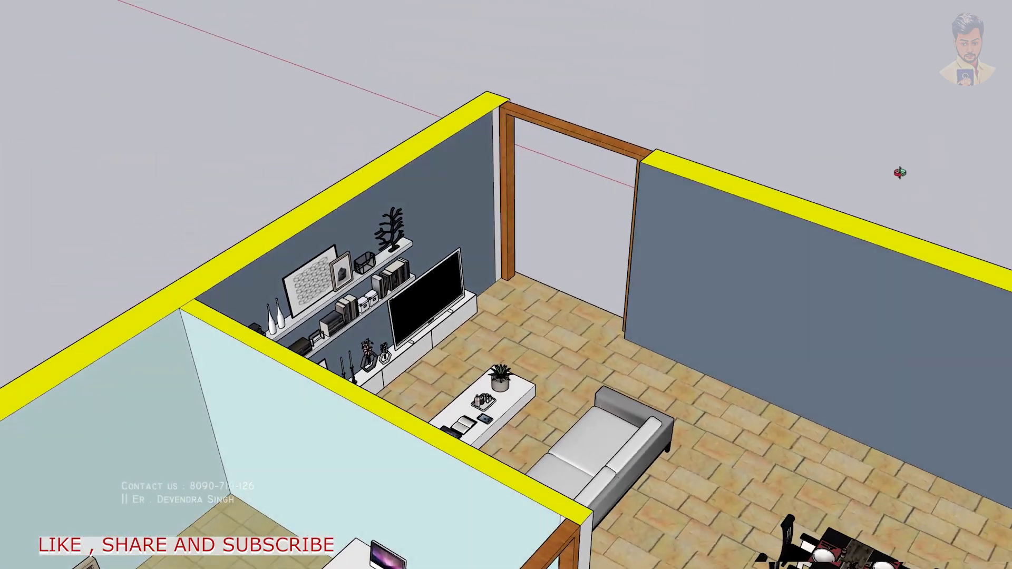
{"action": "scroll", "coordinate": [787, 192], "scroll_direction": "up", "scroll_amount": 2}
{"action": "scroll", "coordinate": [520, 313], "scroll_direction": "up", "scroll_amount": 2}
{"action": "scroll", "coordinate": [520, 317], "scroll_direction": "up", "scroll_amount": 2}
{"action": "middle_click_drag", "start_coordinate": [519, 317], "coordinate": [469, 330]}
{"action": "scroll", "coordinate": [313, 272], "scroll_direction": "down", "scroll_amount": 1}
{"action": "mouse_move", "coordinate": [686, 316]}
{"action": "middle_mouse_down", "text": "shift"}
{"action": "mouse_move", "coordinate": [528, 237]}
{"action": "mouse_move", "coordinate": [636, 147]}
{"action": "middle_mouse_up", "text": "shift"}
{"action": "scroll", "coordinate": [583, 243], "scroll_direction": "up", "scroll_amount": 2}
{"action": "scroll", "coordinate": [583, 243], "scroll_direction": "up", "scroll_amount": 2}
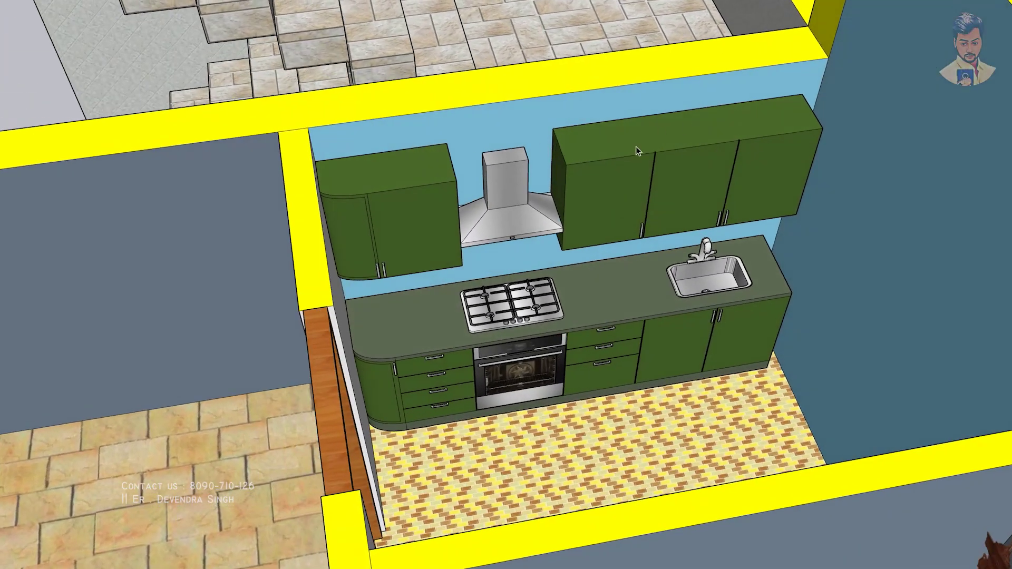
- Orbit and zoom around the kitchen toward its mosaic-tiled floor
{"action": "scroll", "coordinate": [649, 191], "scroll_direction": "up", "scroll_amount": 2}
{"action": "scroll", "coordinate": [444, 119], "scroll_direction": "down", "scroll_amount": 1}
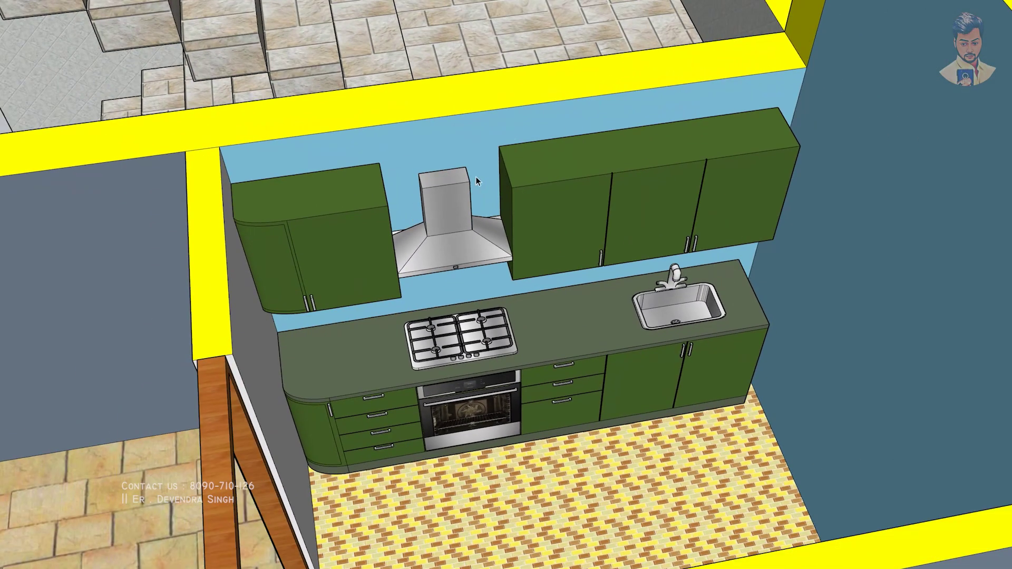
{"action": "scroll", "coordinate": [998, 374], "scroll_direction": "down", "scroll_amount": 2}
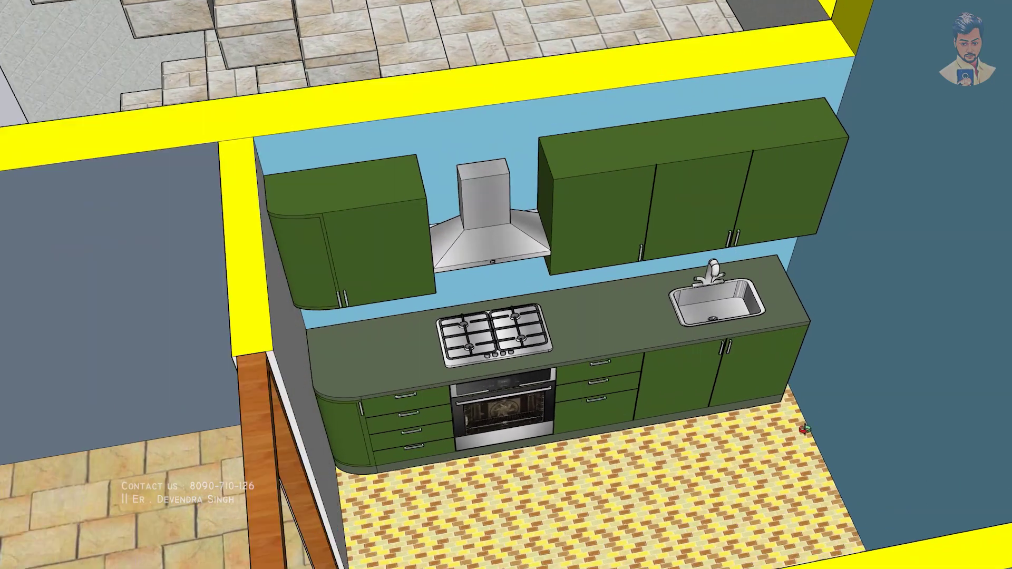
{"action": "middle_click_drag", "start_coordinate": [836, 353], "coordinate": [969, 395]}
{"action": "scroll", "coordinate": [969, 396], "scroll_direction": "up", "scroll_amount": 5}
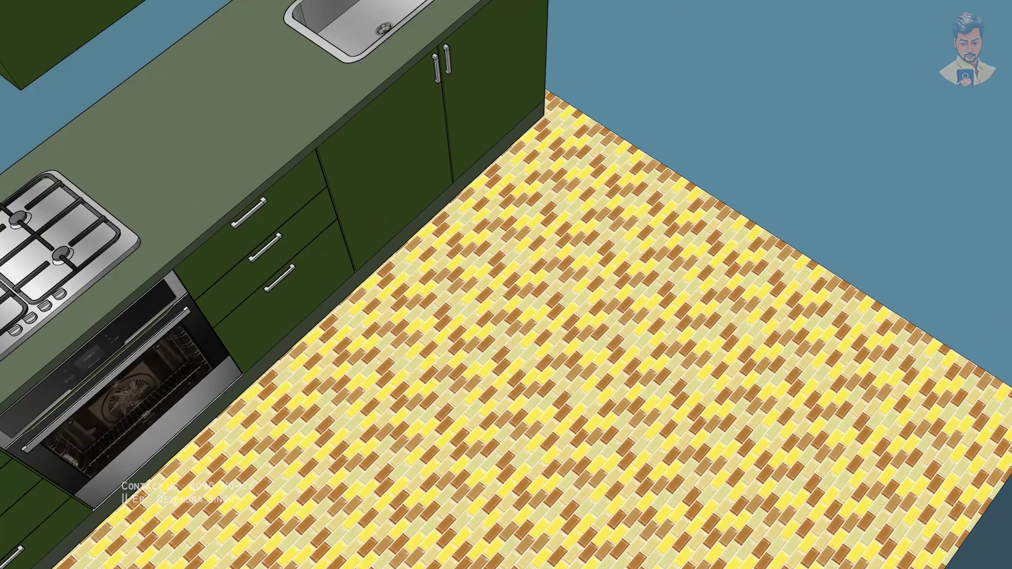
{"action": "scroll", "coordinate": [993, 396], "scroll_direction": "down", "scroll_amount": 3}
- Zoom in over the kitchen counter, then zoom out to the dining area and adjoining rooms
{"action": "middle_click_drag", "start_coordinate": [930, 403], "coordinate": [876, 311], "text": "shift"}
{"action": "scroll", "coordinate": [675, 378], "scroll_direction": "up", "scroll_amount": 3}
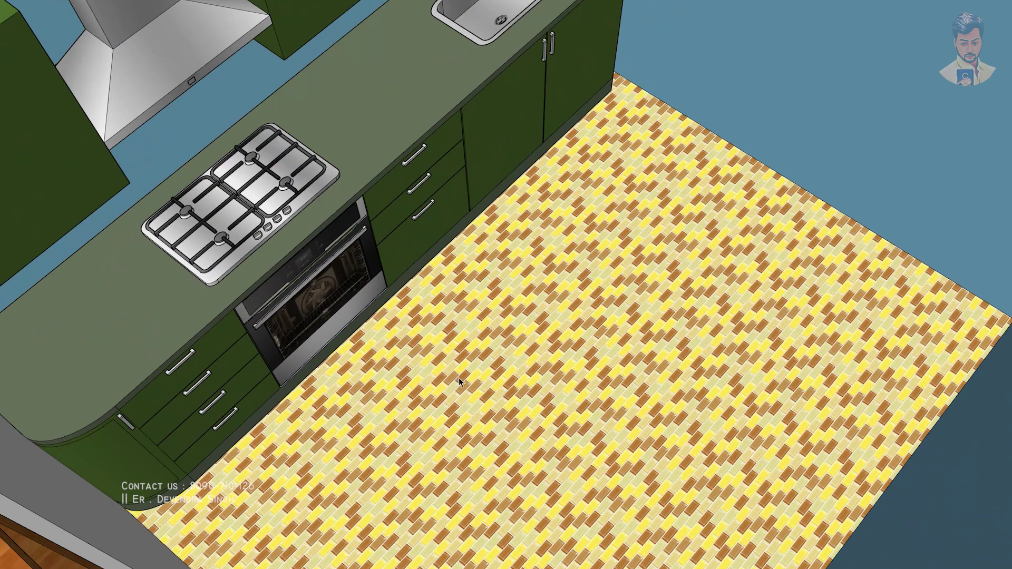
{"action": "scroll", "coordinate": [459, 377], "scroll_direction": "up", "scroll_amount": 1}
{"action": "scroll", "coordinate": [473, 372], "scroll_direction": "up", "scroll_amount": 3}
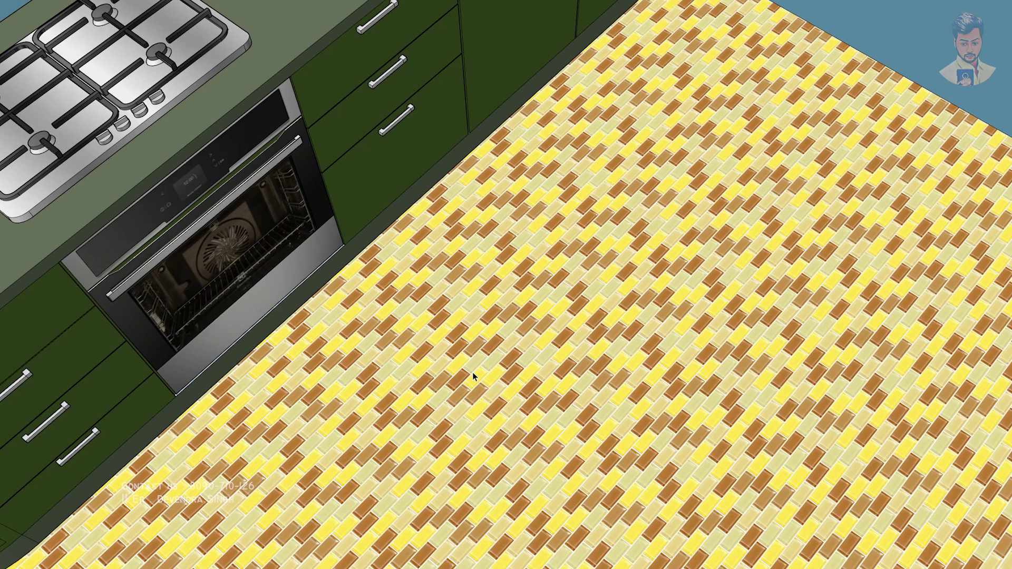
{"action": "scroll", "coordinate": [473, 371], "scroll_direction": "down", "scroll_amount": 5}
{"action": "scroll", "coordinate": [482, 366], "scroll_direction": "down", "scroll_amount": 3}
{"action": "mouse_move", "coordinate": [487, 365]}
{"action": "middle_mouse_down"}
{"action": "mouse_move", "coordinate": [502, 323]}
{"action": "mouse_move", "coordinate": [522, 397]}
{"action": "mouse_move", "coordinate": [597, 206]}
{"action": "middle_mouse_up"}
{"action": "scroll", "coordinate": [522, 396], "scroll_direction": "down", "scroll_amount": 3}
{"action": "scroll", "coordinate": [576, 396], "scroll_direction": "down", "scroll_amount": 3}
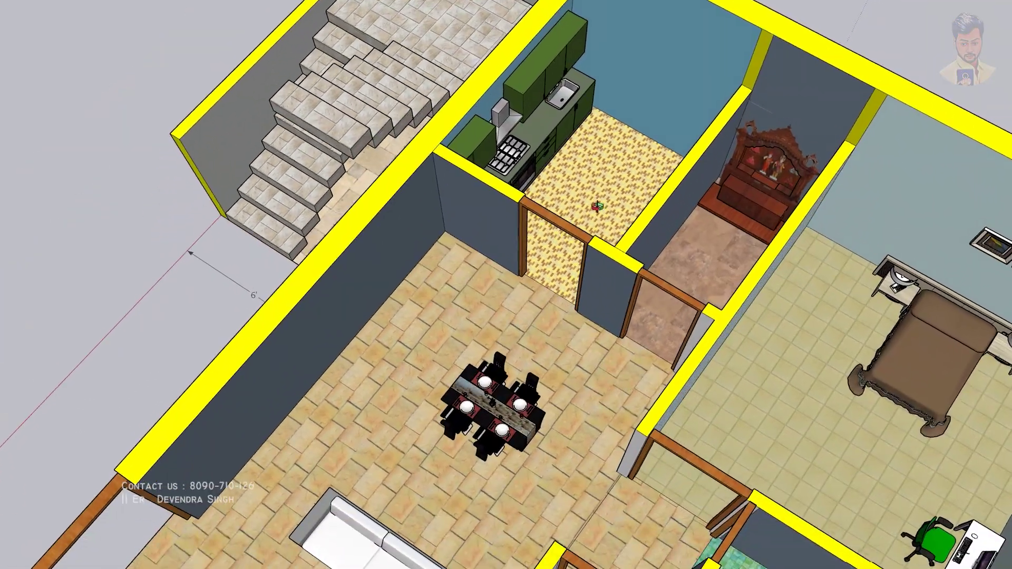
- Zoom out and tilt the house to a near top-down plan of the furnished floor
{"action": "scroll", "coordinate": [549, 166], "scroll_direction": "up", "scroll_amount": 3}
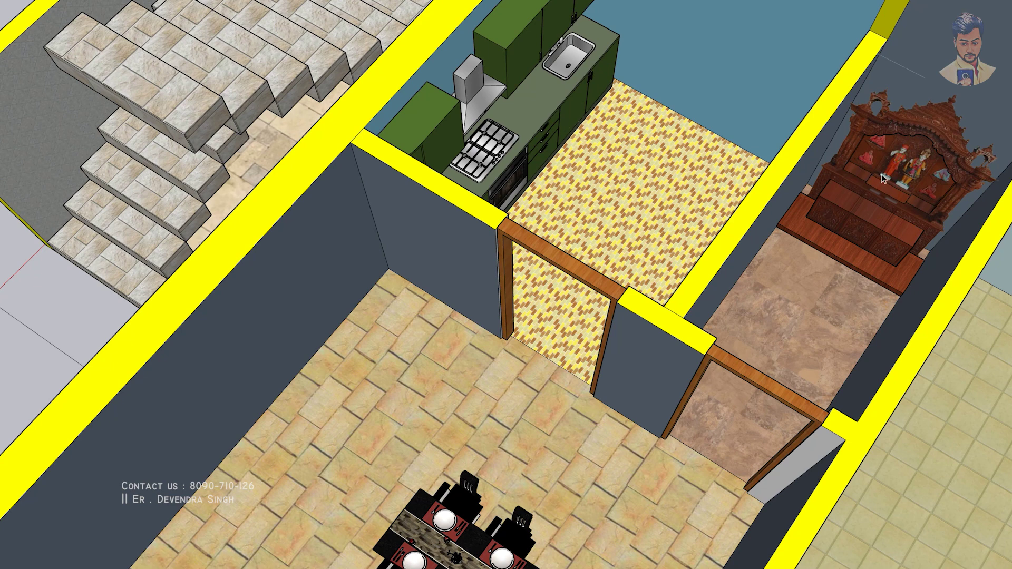
{"action": "scroll", "coordinate": [807, 324], "scroll_direction": "down", "scroll_amount": 2}
{"action": "scroll", "coordinate": [802, 331], "scroll_direction": "down", "scroll_amount": 3}
{"action": "scroll", "coordinate": [800, 314], "scroll_direction": "down", "scroll_amount": 3}
{"action": "scroll", "coordinate": [712, 237], "scroll_direction": "down", "scroll_amount": 2}
{"action": "scroll", "coordinate": [685, 203], "scroll_direction": "down", "scroll_amount": 2}
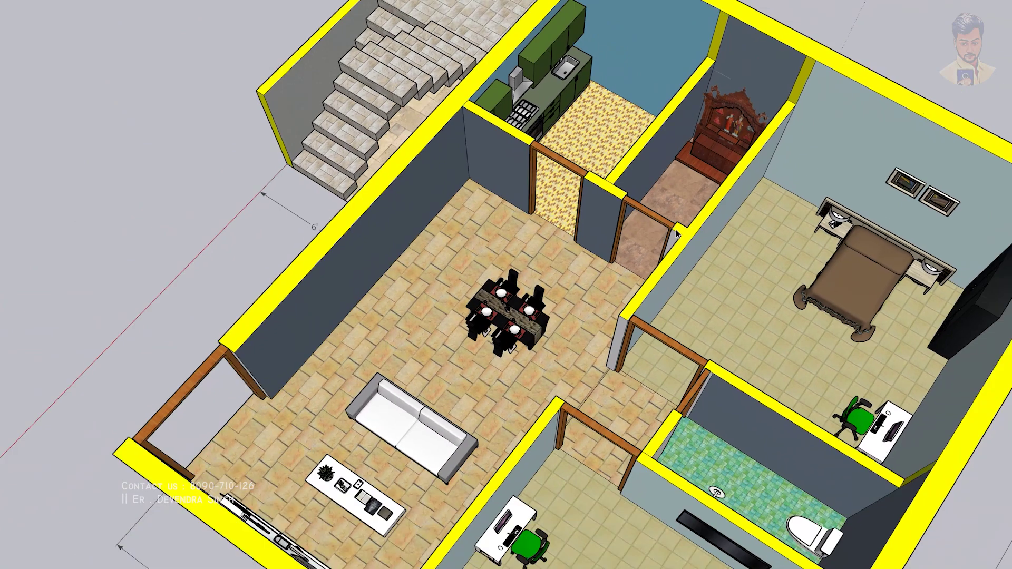
{"action": "mouse_move", "coordinate": [903, 280]}
{"action": "middle_mouse_down"}
{"action": "mouse_move", "coordinate": [899, 305]}
{"action": "mouse_move", "coordinate": [565, 157]}
{"action": "middle_mouse_up"}
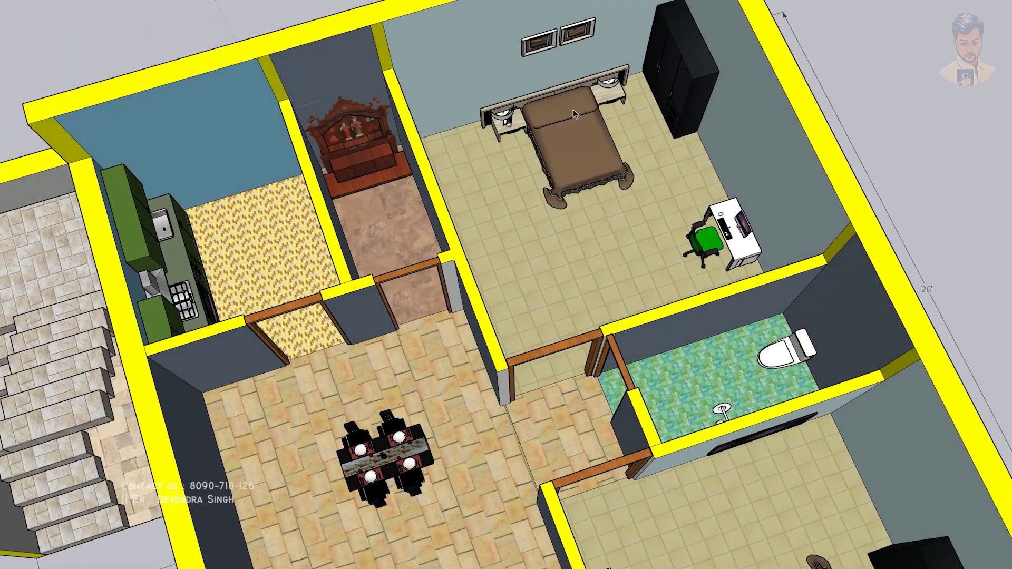
- Zoom into the bedroom's wall pictures and wardrobe, then orbit over to the kitchen
{"action": "scroll", "coordinate": [565, 157], "scroll_direction": "up", "scroll_amount": 3}
{"action": "scroll", "coordinate": [562, 163], "scroll_direction": "up", "scroll_amount": 3}
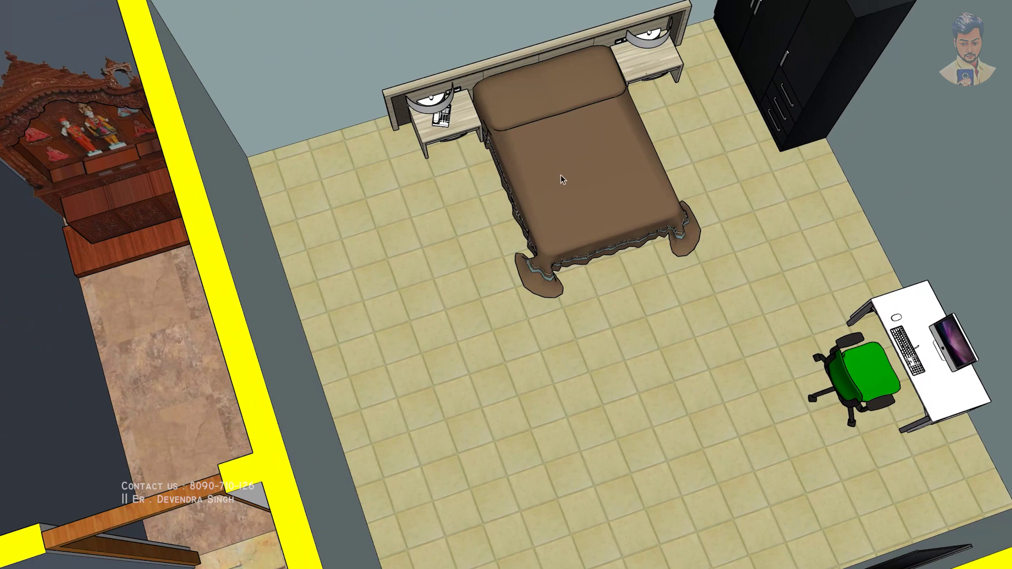
{"action": "scroll", "coordinate": [561, 175], "scroll_direction": "down", "scroll_amount": 2}
{"action": "middle_click_drag", "start_coordinate": [555, 189], "coordinate": [548, 198]}
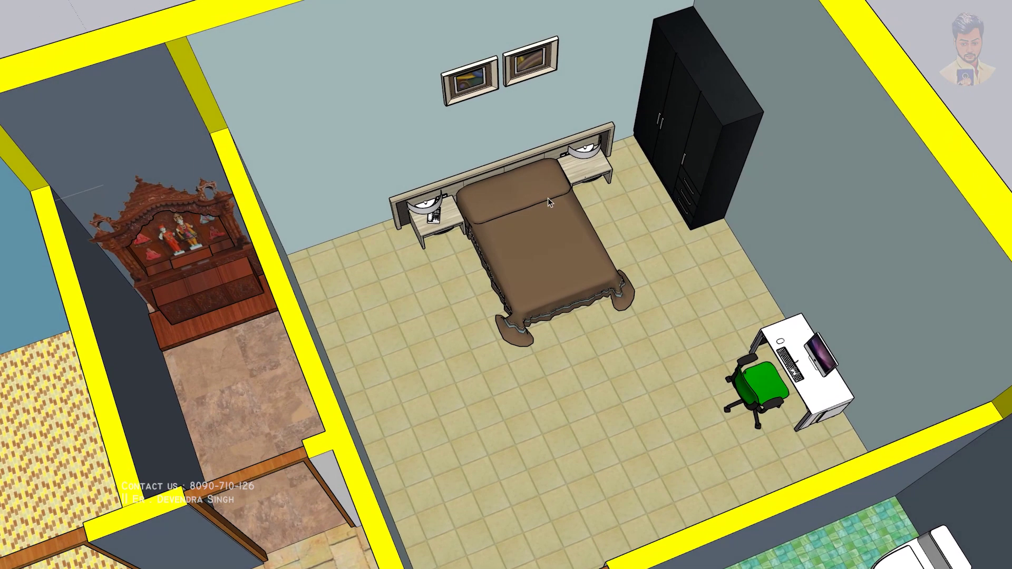
{"action": "scroll", "coordinate": [375, 168], "scroll_direction": "down", "scroll_amount": 2}
{"action": "middle_click_drag", "start_coordinate": [375, 167], "coordinate": [364, 147]}
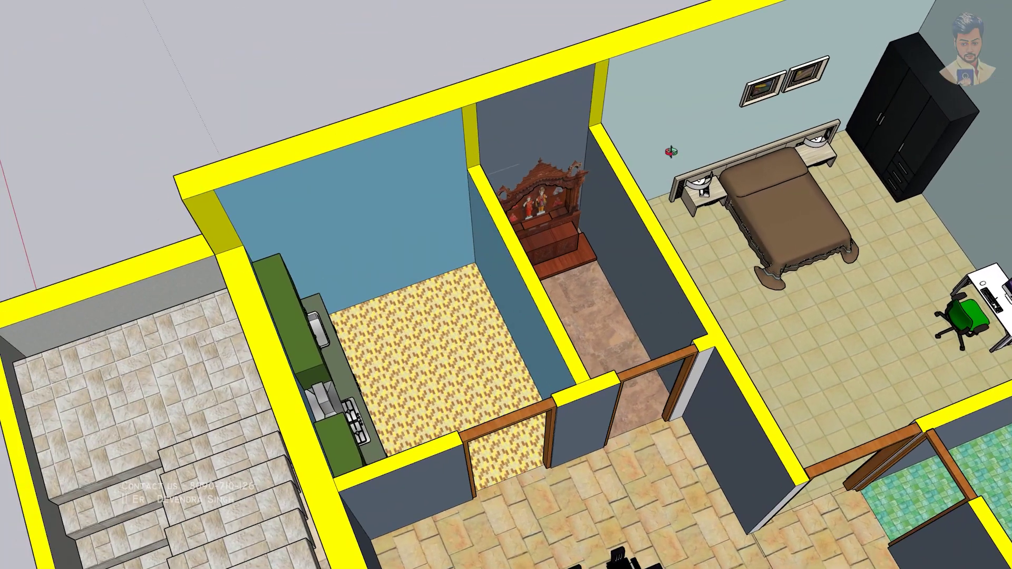
{"action": "scroll", "coordinate": [364, 148], "scroll_direction": "up", "scroll_amount": 3}
{"action": "scroll", "coordinate": [317, 137], "scroll_direction": "up", "scroll_amount": 2}
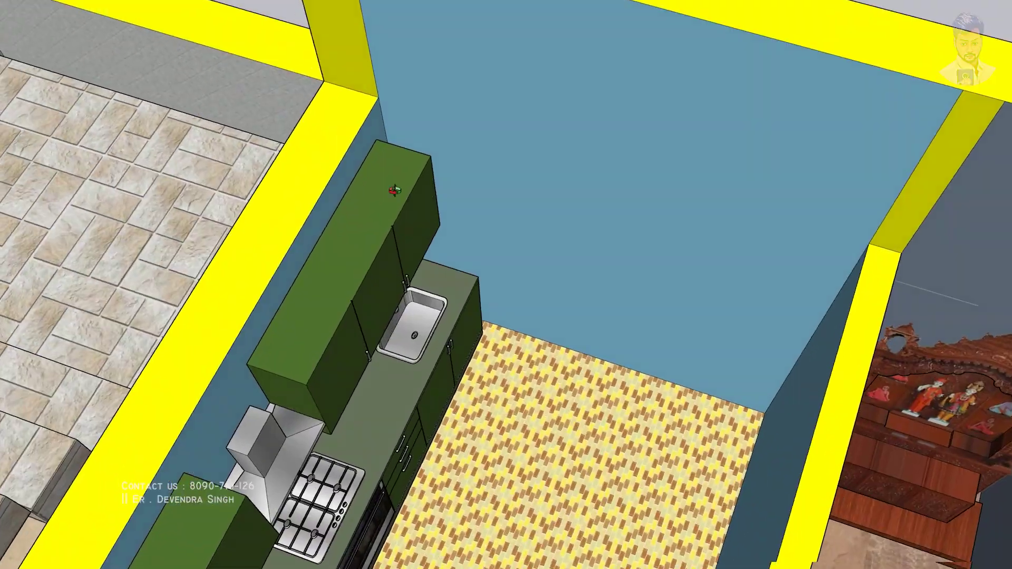
- Pan across the stairs, kitchen and pooja room and zoom in on the kitchen cabinets
{"action": "scroll", "coordinate": [250, 125], "scroll_direction": "up", "scroll_amount": 2}
{"action": "middle_click_drag", "start_coordinate": [250, 125], "coordinate": [324, 142], "text": "shift"}
{"action": "scroll", "coordinate": [362, 140], "scroll_direction": "down", "scroll_amount": 3}
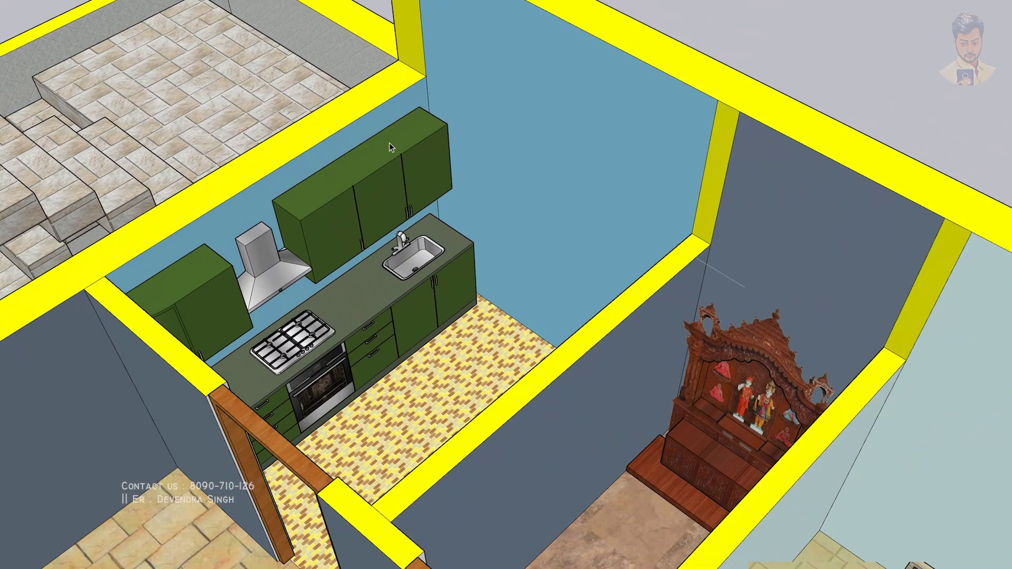
{"action": "middle_click_drag", "start_coordinate": [389, 142], "coordinate": [598, 163], "text": "shift"}
{"action": "scroll", "coordinate": [599, 164], "scroll_direction": "up", "scroll_amount": 1}
{"action": "scroll", "coordinate": [587, 134], "scroll_direction": "up", "scroll_amount": 2}
{"action": "scroll", "coordinate": [587, 134], "scroll_direction": "up", "scroll_amount": 2}
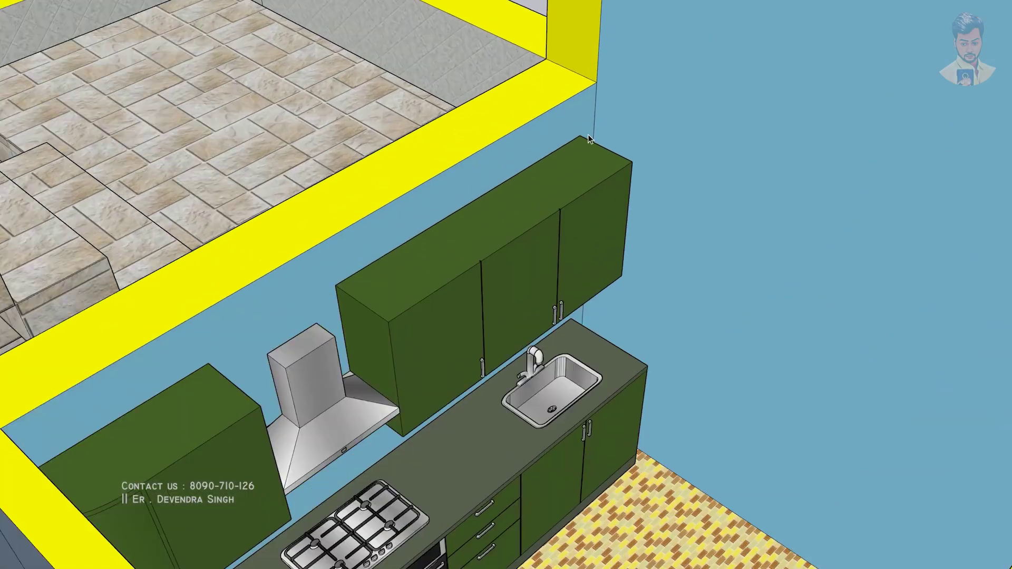
{"action": "scroll", "coordinate": [609, 147], "scroll_direction": "up", "scroll_amount": 1}
- Zoom out to the kitchen and pooja room doorways, then orbit closer to the temple and bedroom
{"action": "scroll", "coordinate": [657, 131], "scroll_direction": "down", "scroll_amount": 3}
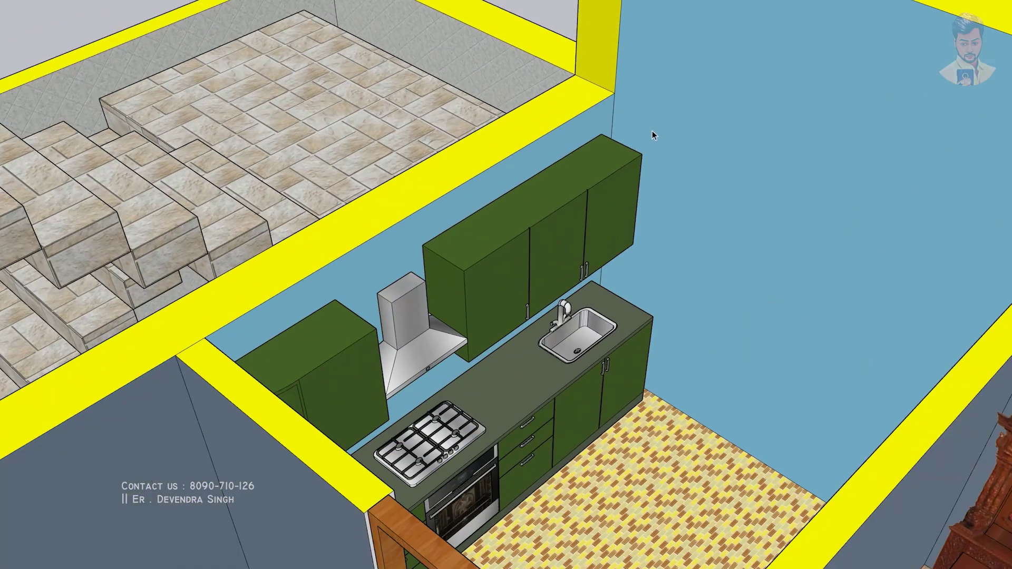
{"action": "scroll", "coordinate": [652, 135], "scroll_direction": "down", "scroll_amount": 2}
{"action": "scroll", "coordinate": [651, 139], "scroll_direction": "down", "scroll_amount": 1}
{"action": "scroll", "coordinate": [550, 138], "scroll_direction": "down", "scroll_amount": 2}
{"action": "scroll", "coordinate": [550, 148], "scroll_direction": "down", "scroll_amount": 2}
{"action": "scroll", "coordinate": [558, 344], "scroll_direction": "up", "scroll_amount": 3}
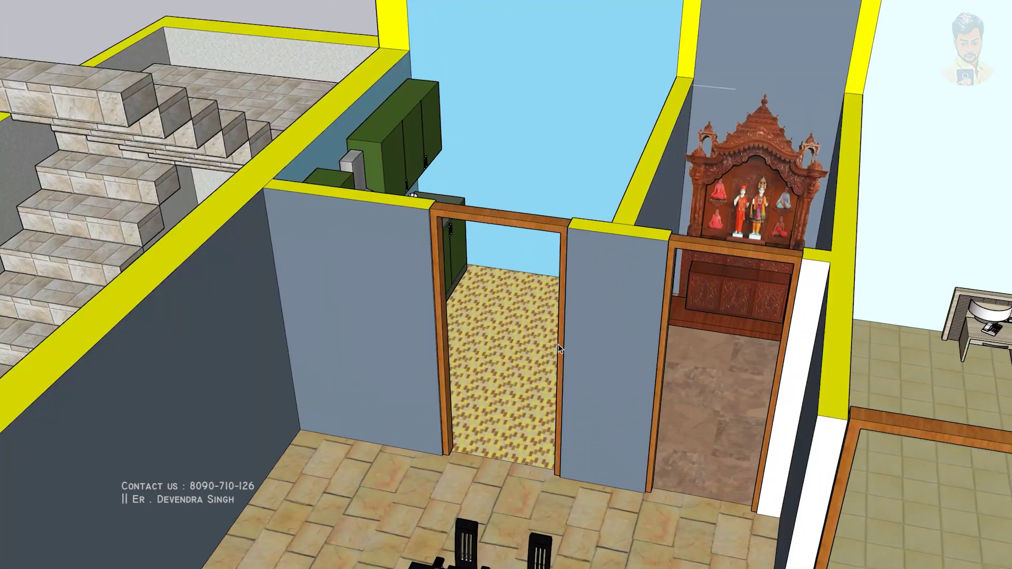
{"action": "scroll", "coordinate": [495, 188], "scroll_direction": "up", "scroll_amount": 3}
{"action": "scroll", "coordinate": [497, 199], "scroll_direction": "down", "scroll_amount": 5}
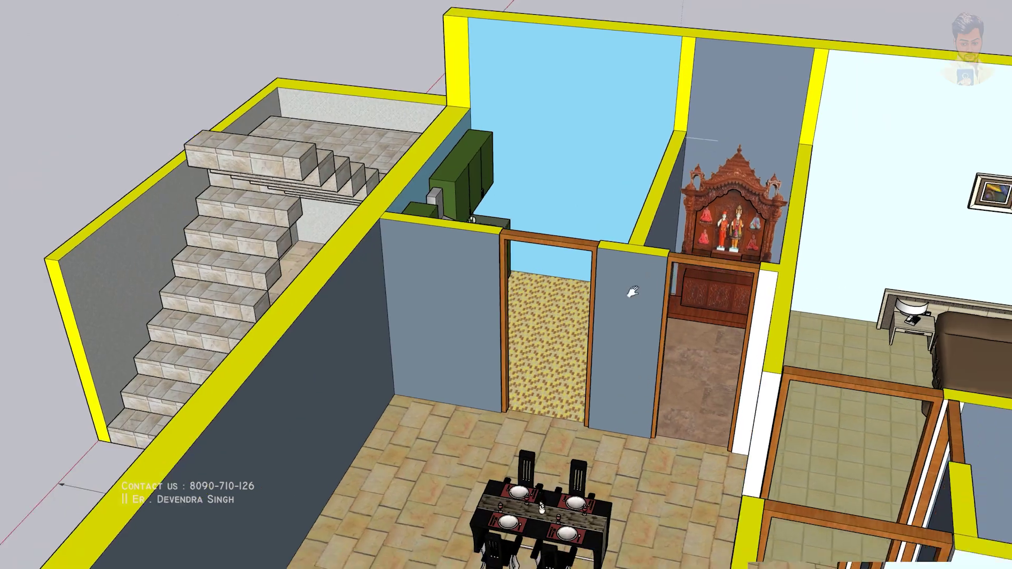
{"action": "middle_click_drag", "start_coordinate": [528, 255], "coordinate": [370, 255], "text": "shift"}
{"action": "middle_click_drag", "start_coordinate": [729, 339], "coordinate": [632, 274]}
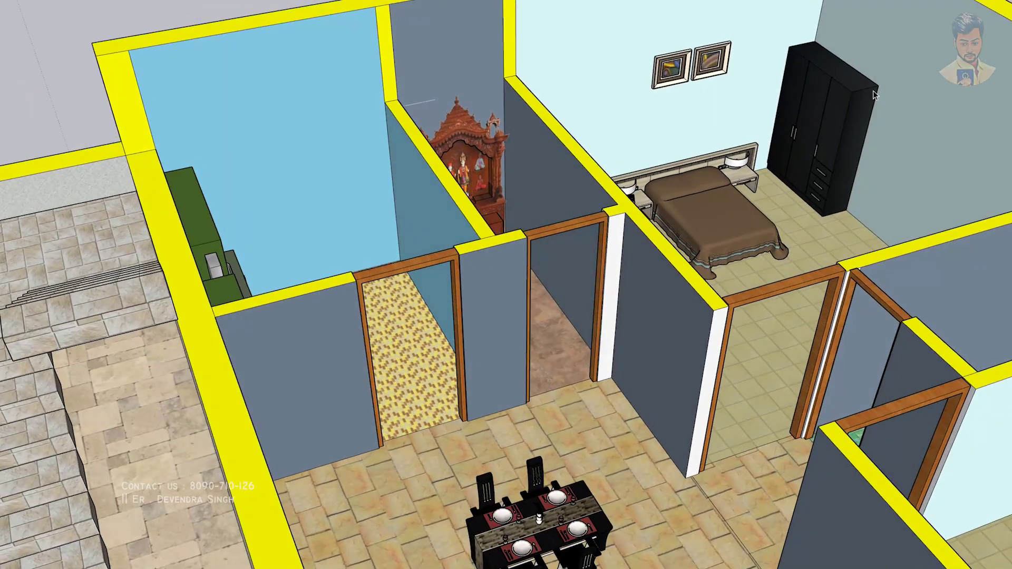
- Tilt overhead around the bedroom to inspect the bed, wall pictures, wardrobe and desk
{"action": "scroll", "coordinate": [607, 253], "scroll_direction": "up", "scroll_amount": 3}
{"action": "scroll", "coordinate": [602, 249], "scroll_direction": "up", "scroll_amount": 2}
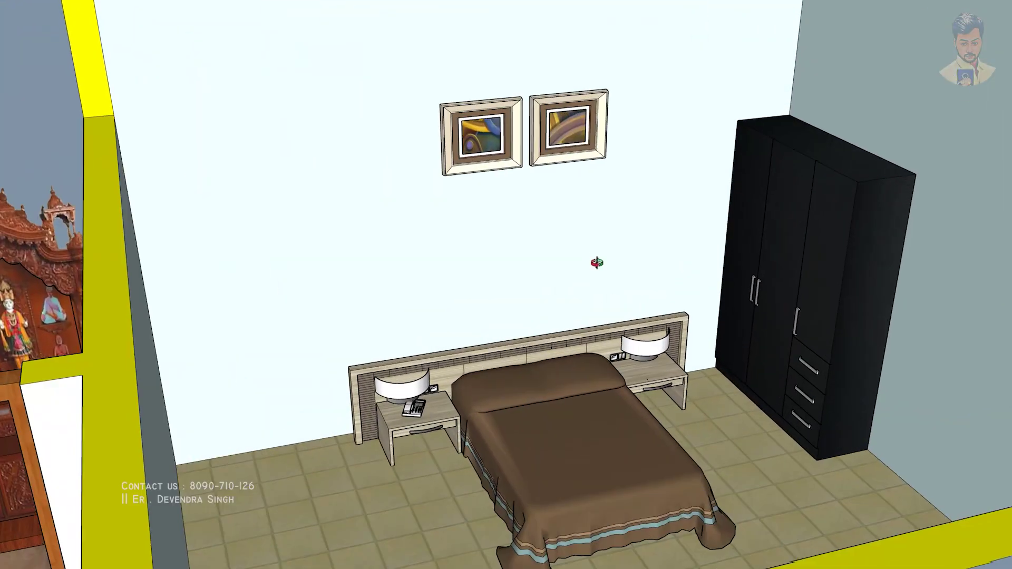
{"action": "middle_click_drag", "start_coordinate": [594, 260], "coordinate": [529, 347]}
{"action": "scroll", "coordinate": [523, 308], "scroll_direction": "down", "scroll_amount": 2}
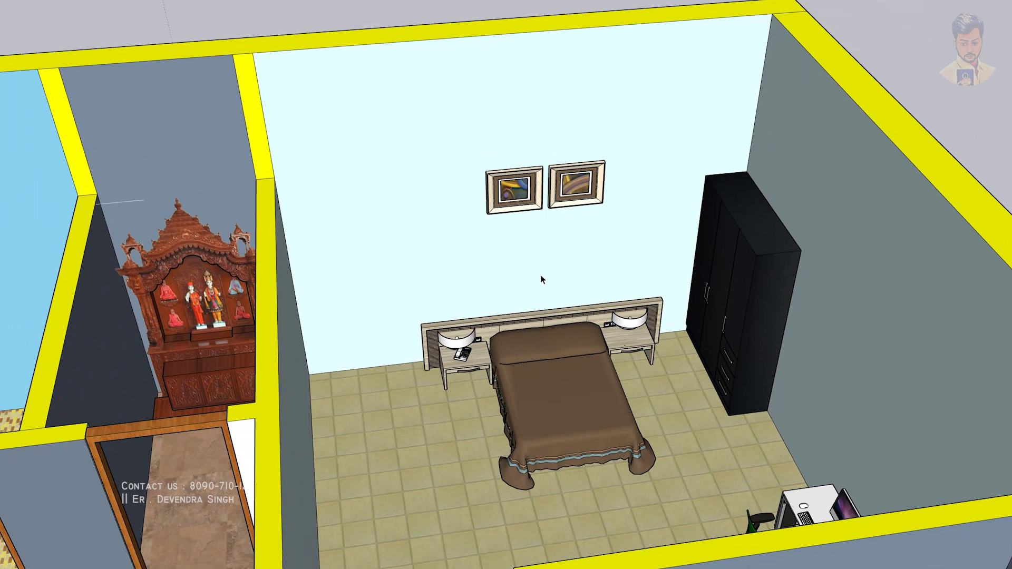
{"action": "scroll", "coordinate": [549, 109], "scroll_direction": "up", "scroll_amount": 2}
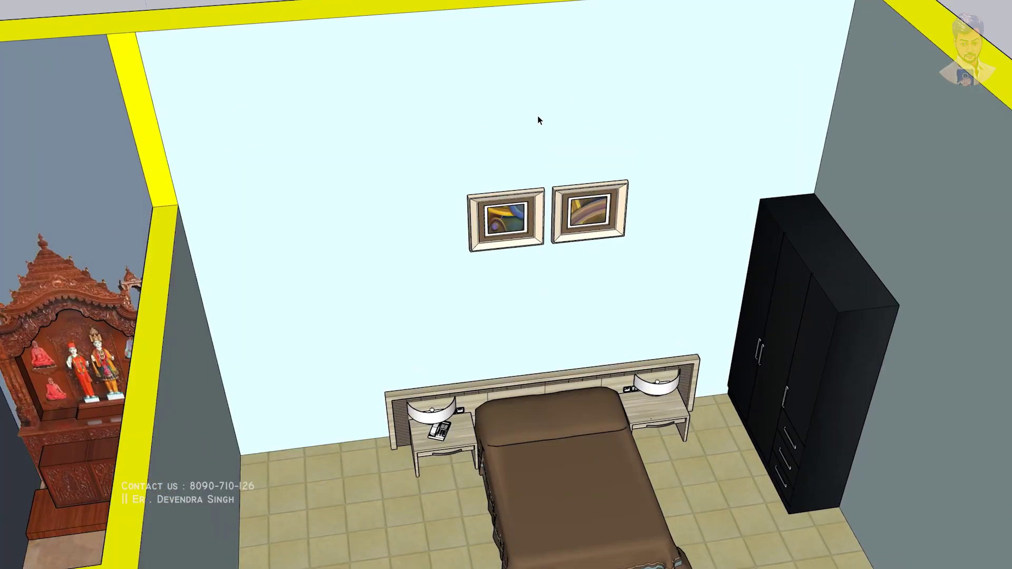
{"action": "mouse_move", "coordinate": [538, 120]}
{"action": "middle_mouse_down"}
{"action": "mouse_move", "coordinate": [815, 361]}
{"action": "mouse_move", "coordinate": [883, 368]}
{"action": "mouse_move", "coordinate": [919, 464]}
{"action": "middle_mouse_up"}
- Pan the overhead view across to the bathroom and second bedroom
{"action": "scroll", "coordinate": [698, 413], "scroll_direction": "down", "scroll_amount": 2}
{"action": "scroll", "coordinate": [666, 356], "scroll_direction": "up", "scroll_amount": 2}
{"action": "middle_click_drag", "start_coordinate": [666, 355], "coordinate": [466, 325], "text": "shift"}
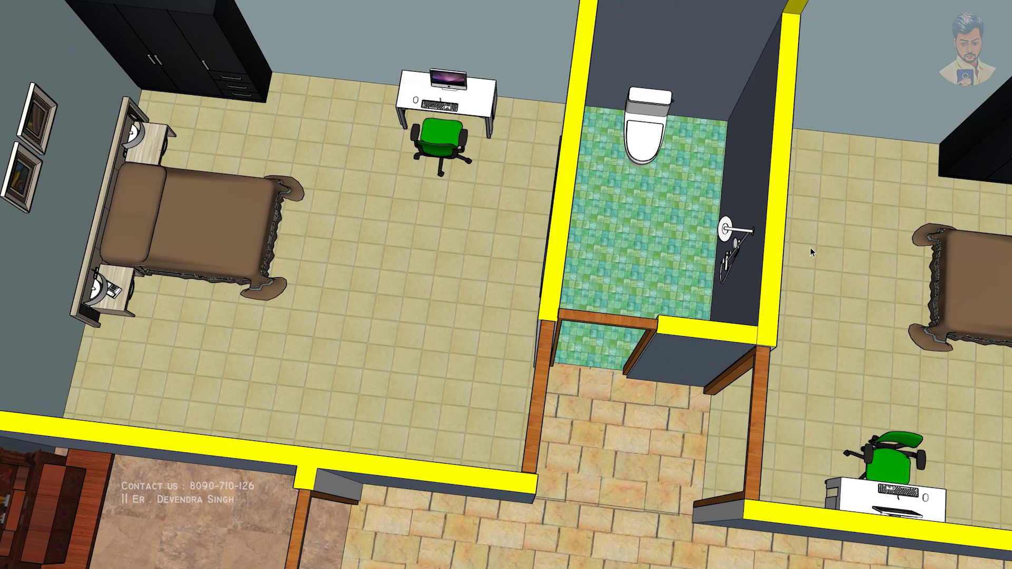
{"action": "scroll", "coordinate": [809, 245], "scroll_direction": "down", "scroll_amount": 3}
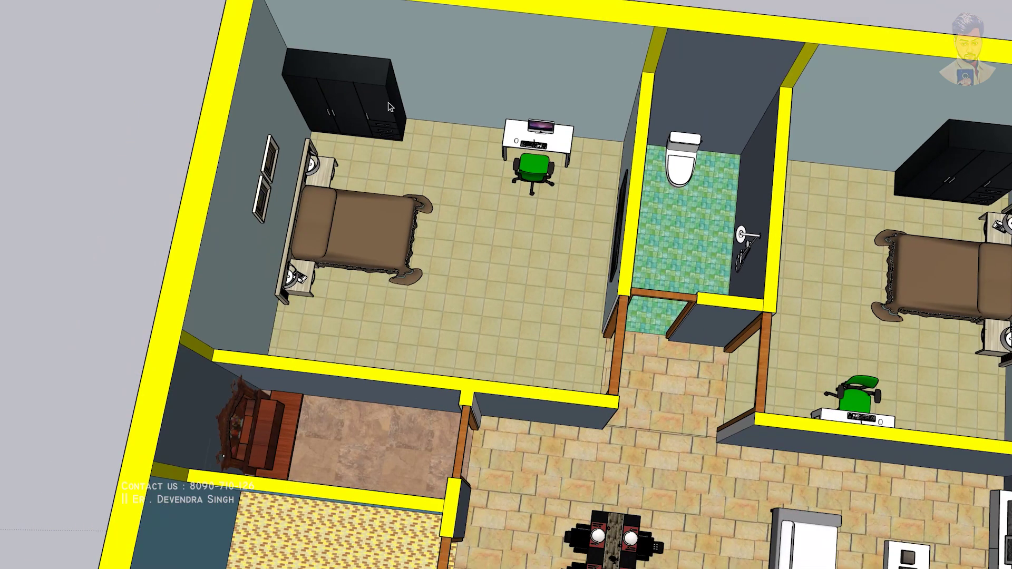
{"action": "scroll", "coordinate": [804, 264], "scroll_direction": "down", "scroll_amount": 2}
{"action": "scroll", "coordinate": [800, 286], "scroll_direction": "down", "scroll_amount": 2}
{"action": "scroll", "coordinate": [800, 286], "scroll_direction": "down", "scroll_amount": 2}
{"action": "scroll", "coordinate": [764, 264], "scroll_direction": "down", "scroll_amount": 2}
{"action": "scroll", "coordinate": [736, 236], "scroll_direction": "down", "scroll_amount": 2}
{"action": "scroll", "coordinate": [740, 206], "scroll_direction": "up", "scroll_amount": 2}
{"action": "scroll", "coordinate": [586, 132], "scroll_direction": "up", "scroll_amount": 3}
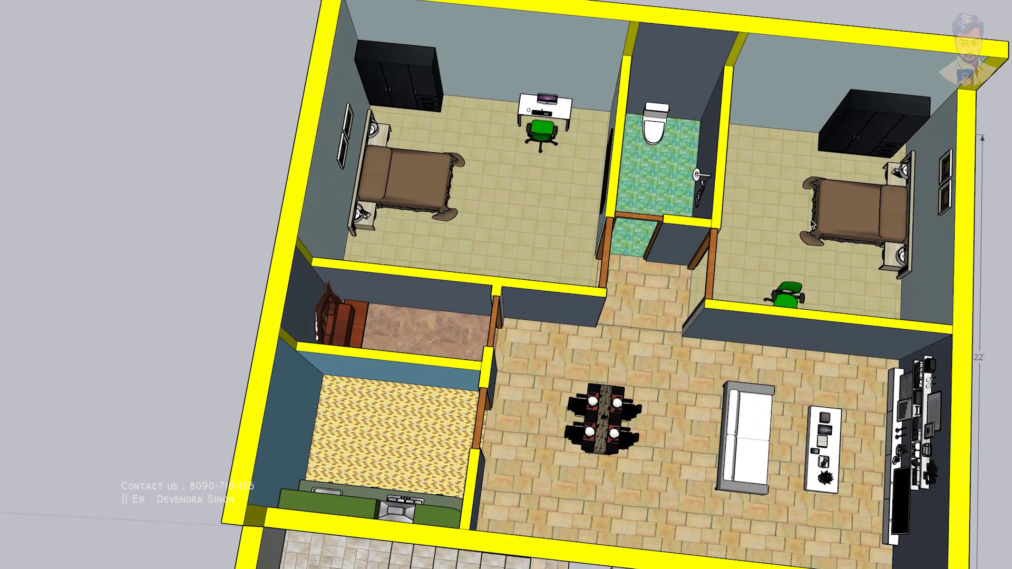
{"action": "scroll", "coordinate": [823, 296], "scroll_direction": "up", "scroll_amount": 1}
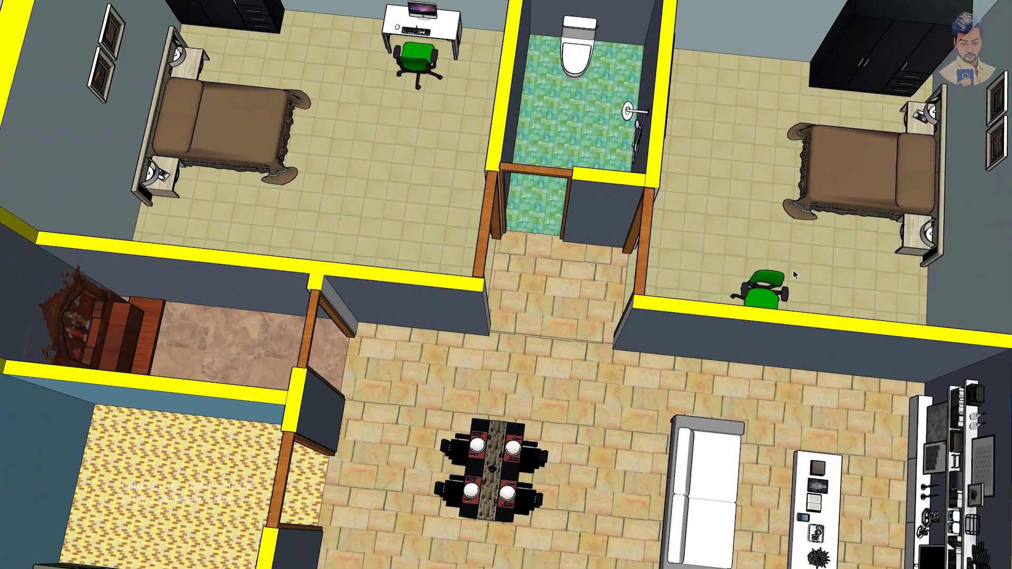
{"action": "scroll", "coordinate": [793, 270], "scroll_direction": "up", "scroll_amount": 3}
{"action": "scroll", "coordinate": [767, 311], "scroll_direction": "down", "scroll_amount": 1}
{"action": "mouse_move", "coordinate": [738, 295]}
{"action": "middle_mouse_down"}
{"action": "mouse_move", "coordinate": [614, 294]}
{"action": "mouse_move", "coordinate": [528, 316]}
{"action": "middle_mouse_up"}
{"action": "scroll", "coordinate": [614, 294], "scroll_direction": "up", "scroll_amount": 2}
{"action": "scroll", "coordinate": [614, 294], "scroll_direction": "up", "scroll_amount": 3}
{"action": "scroll", "coordinate": [605, 215], "scroll_direction": "down", "scroll_amount": 3}
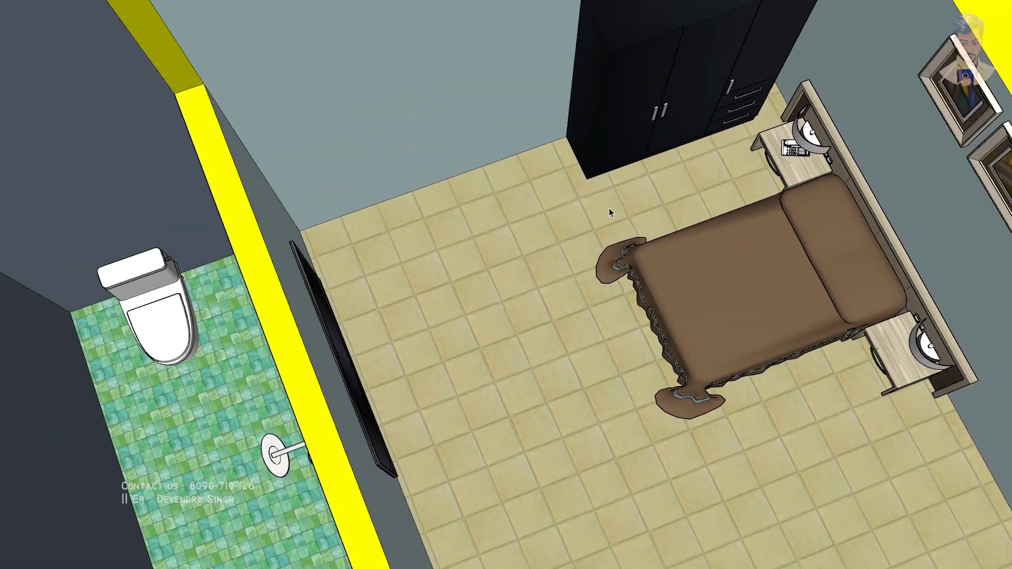
{"action": "scroll", "coordinate": [599, 328], "scroll_direction": "down", "scroll_amount": 2}
{"action": "scroll", "coordinate": [583, 385], "scroll_direction": "down", "scroll_amount": 1}
{"action": "scroll", "coordinate": [569, 390], "scroll_direction": "up", "scroll_amount": 1}
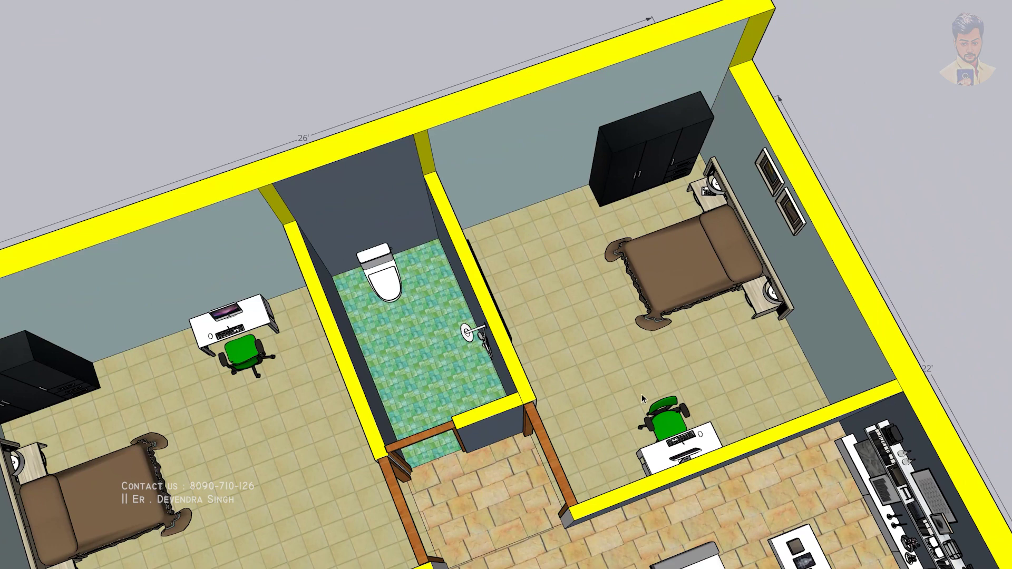
{"action": "scroll", "coordinate": [579, 337], "scroll_direction": "up", "scroll_amount": 2}
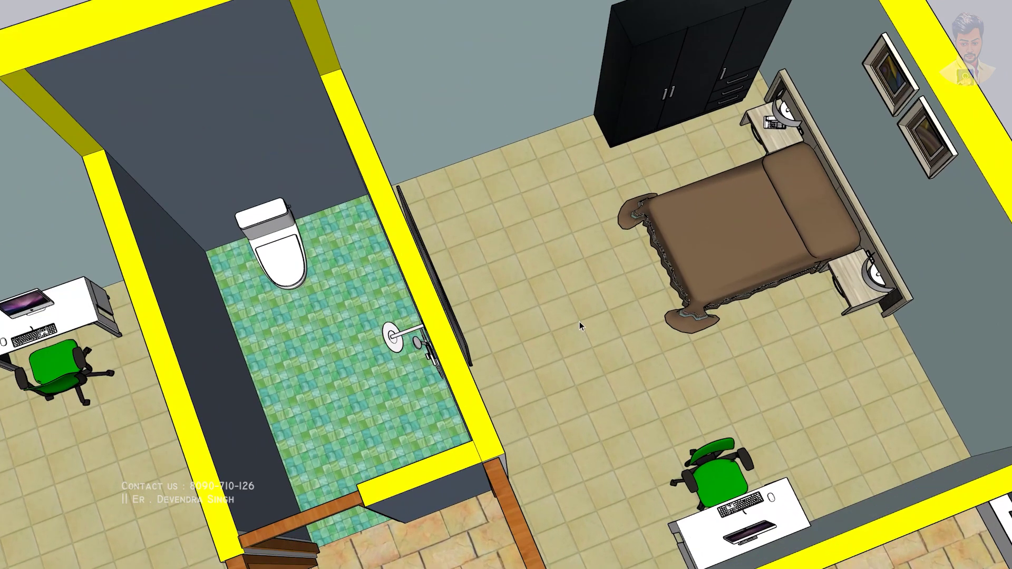
{"action": "scroll", "coordinate": [582, 321], "scroll_direction": "down", "scroll_amount": 2}
{"action": "scroll", "coordinate": [738, 327], "scroll_direction": "down", "scroll_amount": 3}
{"action": "scroll", "coordinate": [732, 356], "scroll_direction": "down", "scroll_amount": 2}
{"action": "mouse_move", "coordinate": [732, 357]}
{"action": "middle_mouse_down"}
{"action": "mouse_move", "coordinate": [522, 280]}
{"action": "mouse_move", "coordinate": [544, 287]}
{"action": "middle_mouse_up"}
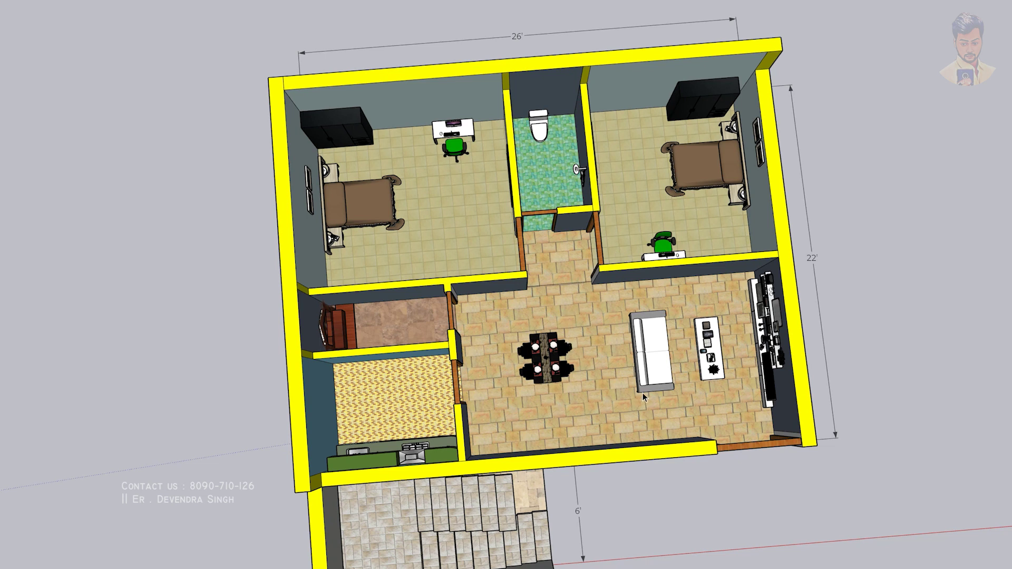
{"action": "scroll", "coordinate": [612, 397], "scroll_direction": "up", "scroll_amount": 3}
{"action": "scroll", "coordinate": [749, 467], "scroll_direction": "up", "scroll_amount": 2}
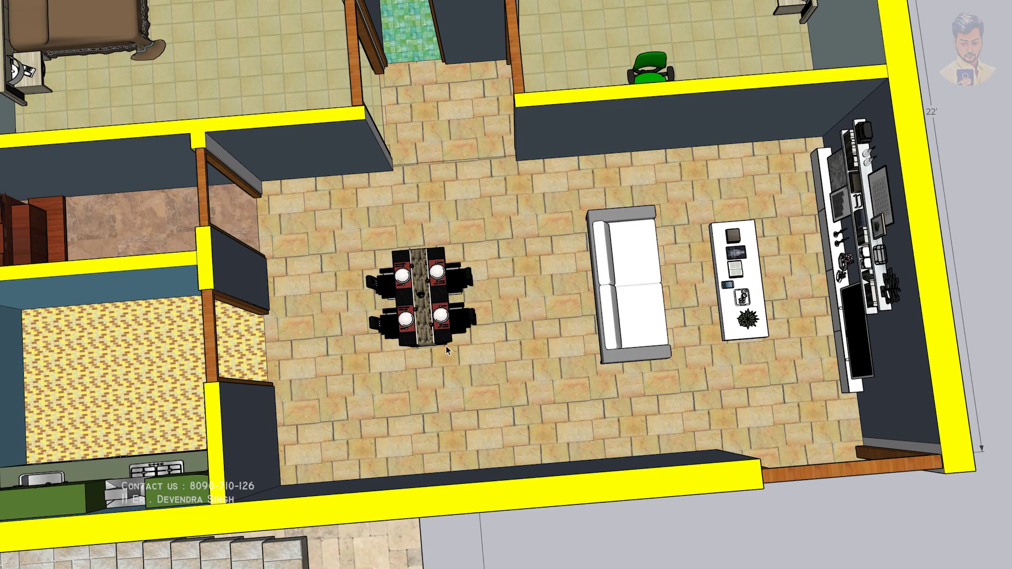
{"action": "scroll", "coordinate": [446, 346], "scroll_direction": "down", "scroll_amount": 3}
{"action": "mouse_move", "coordinate": [506, 392]}
{"action": "middle_mouse_down"}
{"action": "mouse_move", "coordinate": [459, 235]}
{"action": "mouse_move", "coordinate": [202, 241]}
{"action": "middle_mouse_up"}
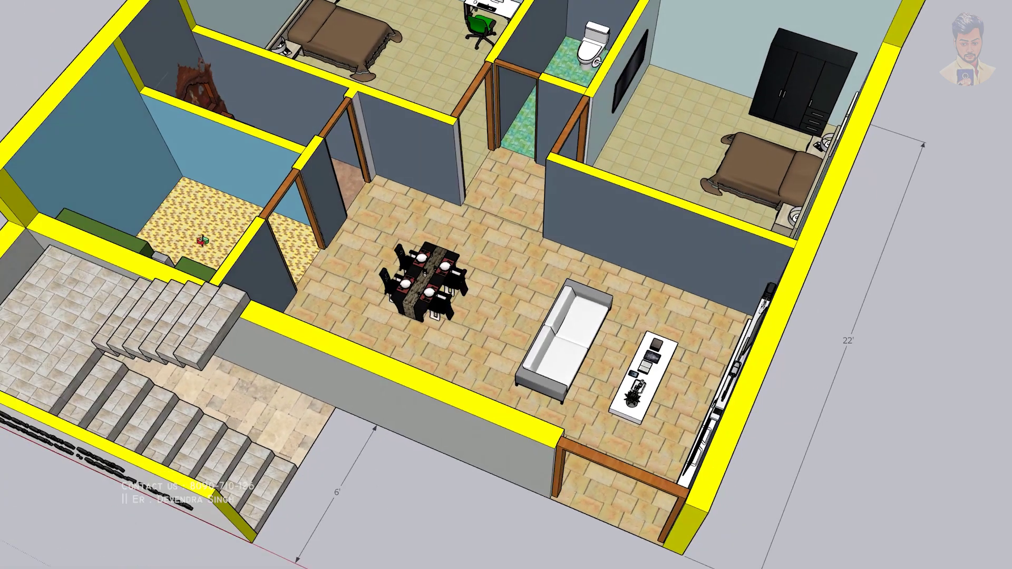
{"action": "scroll", "coordinate": [446, 346], "scroll_direction": "down", "scroll_amount": 3}
{"action": "scroll", "coordinate": [317, 331], "scroll_direction": "up", "scroll_amount": 2}
{"action": "scroll", "coordinate": [230, 331], "scroll_direction": "up", "scroll_amount": 4}
{"action": "scroll", "coordinate": [399, 445], "scroll_direction": "up", "scroll_amount": 3}
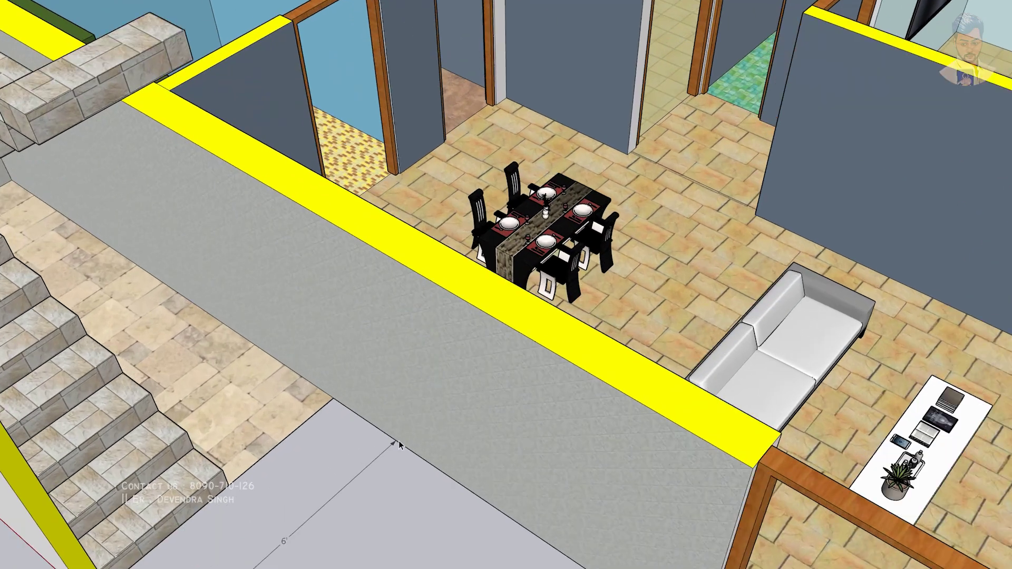
{"action": "scroll", "coordinate": [399, 445], "scroll_direction": "down", "scroll_amount": 3}
{"action": "scroll", "coordinate": [420, 429], "scroll_direction": "up", "scroll_amount": 2}
{"action": "scroll", "coordinate": [526, 332], "scroll_direction": "up", "scroll_amount": 2}
{"action": "scroll", "coordinate": [450, 282], "scroll_direction": "up", "scroll_amount": 3}
{"action": "scroll", "coordinate": [451, 283], "scroll_direction": "down", "scroll_amount": 2}
{"action": "scroll", "coordinate": [480, 316], "scroll_direction": "up", "scroll_amount": 2}
{"action": "scroll", "coordinate": [452, 334], "scroll_direction": "up", "scroll_amount": 2}
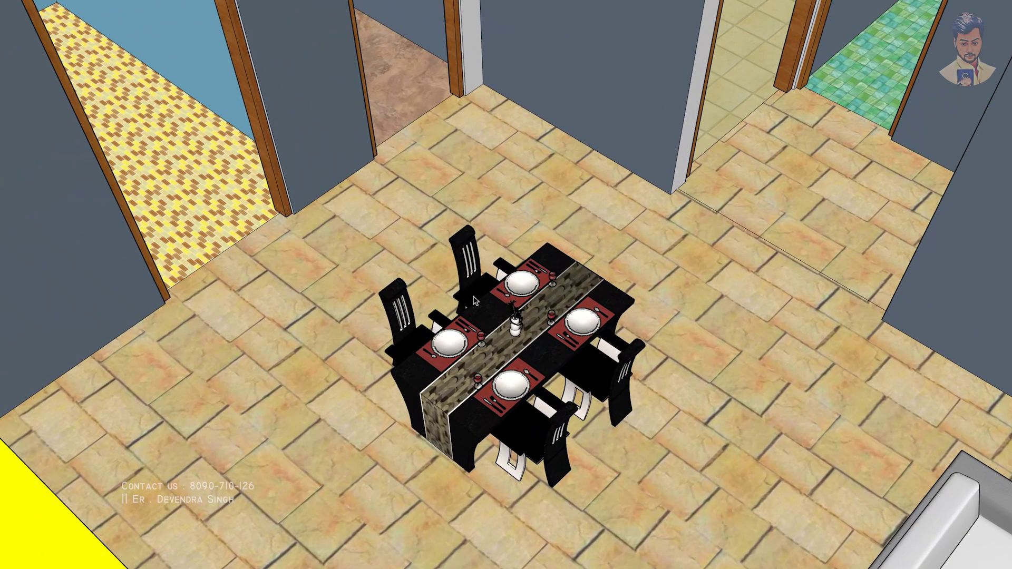
{"action": "scroll", "coordinate": [469, 285], "scroll_direction": "up", "scroll_amount": 2}
{"action": "scroll", "coordinate": [468, 284], "scroll_direction": "down", "scroll_amount": 2}
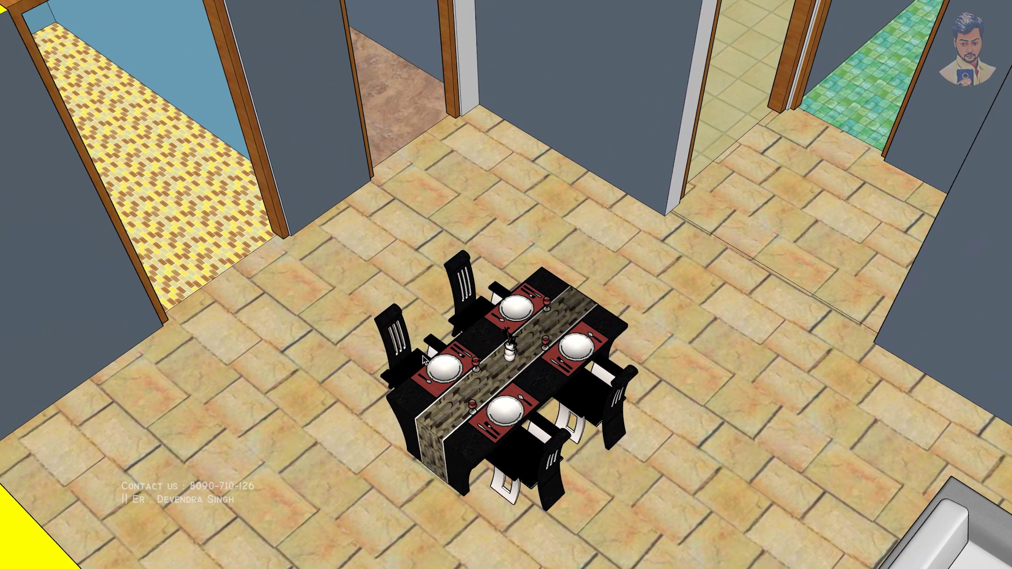
{"action": "scroll", "coordinate": [423, 360], "scroll_direction": "down", "scroll_amount": 2}
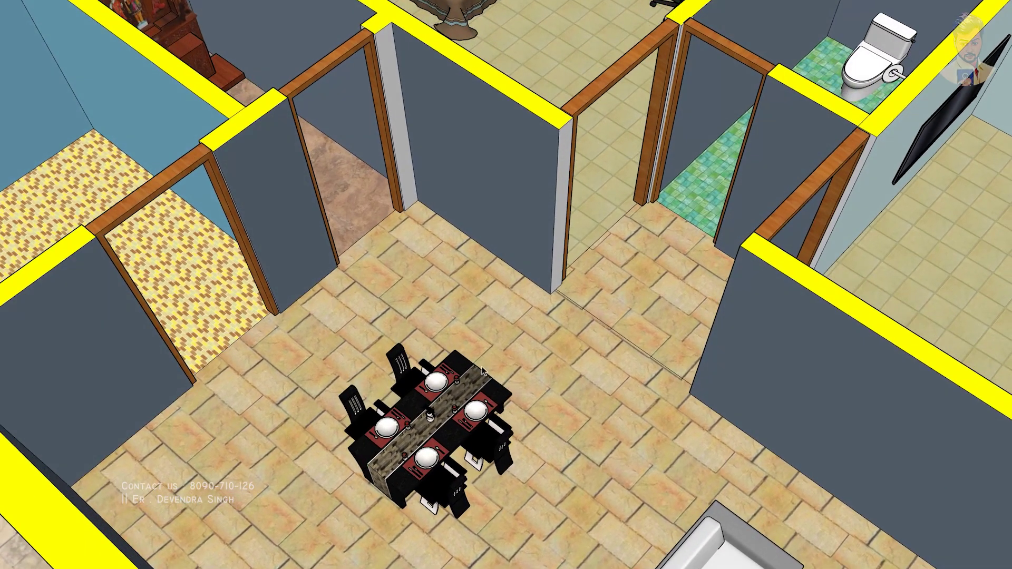
{"action": "scroll", "coordinate": [558, 355], "scroll_direction": "down", "scroll_amount": 3}
{"action": "mouse_move", "coordinate": [713, 445]}
{"action": "middle_mouse_down"}
{"action": "mouse_move", "coordinate": [692, 485]}
{"action": "mouse_move", "coordinate": [552, 229]}
{"action": "mouse_move", "coordinate": [582, 353]}
{"action": "middle_mouse_up"}
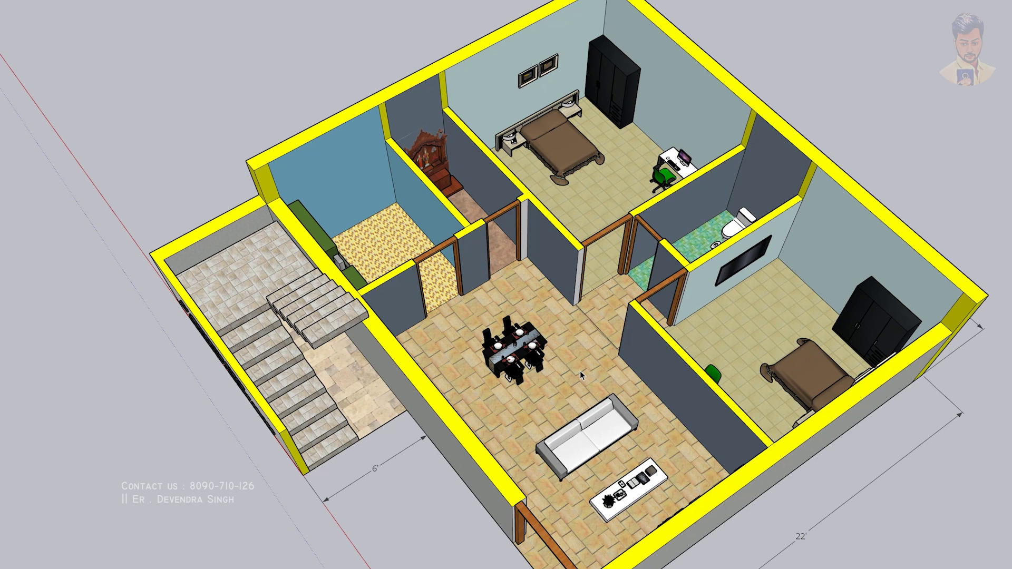
- Orbit the 3D house through top-down, staircase-forward and front-facing views
{"action": "mouse_move", "coordinate": [580, 371]}
{"action": "middle_mouse_down"}
{"action": "mouse_move", "coordinate": [610, 351]}
{"action": "mouse_move", "coordinate": [244, 214]}
{"action": "mouse_move", "coordinate": [515, 340]}
{"action": "middle_mouse_up"}
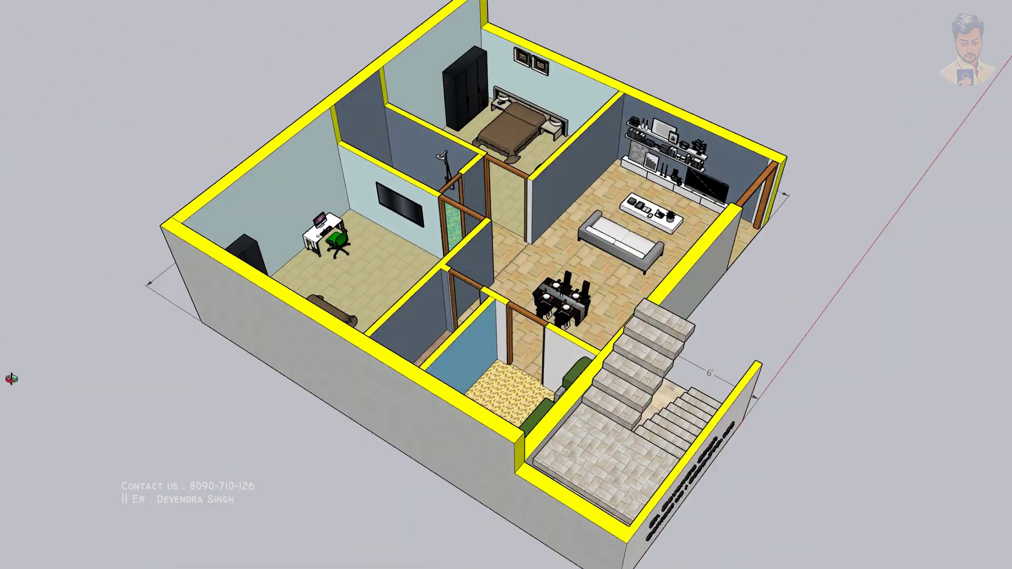
{"action": "middle_click_drag", "start_coordinate": [515, 341], "coordinate": [722, 400]}
{"action": "scroll", "coordinate": [721, 399], "scroll_direction": "up", "scroll_amount": 3}
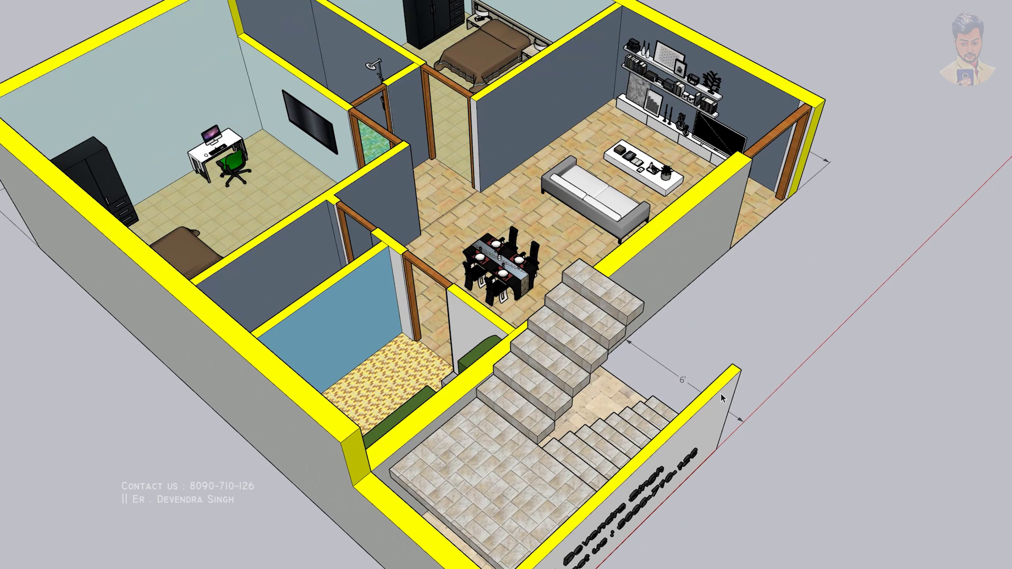
{"action": "scroll", "coordinate": [721, 395], "scroll_direction": "up", "scroll_amount": 1}
{"action": "scroll", "coordinate": [554, 271], "scroll_direction": "down", "scroll_amount": 1}
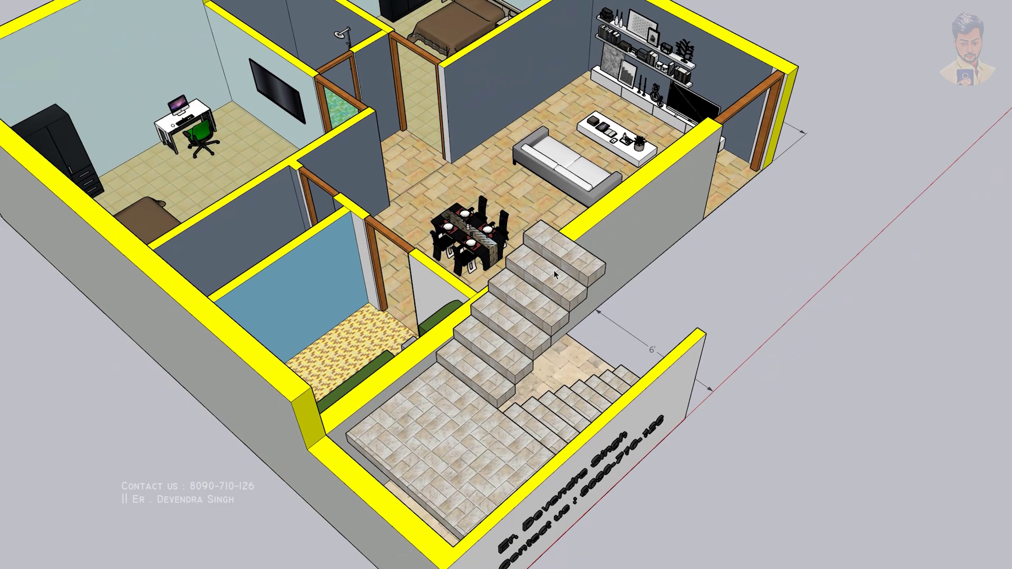
{"action": "middle_click_drag", "start_coordinate": [553, 270], "coordinate": [591, 270]}
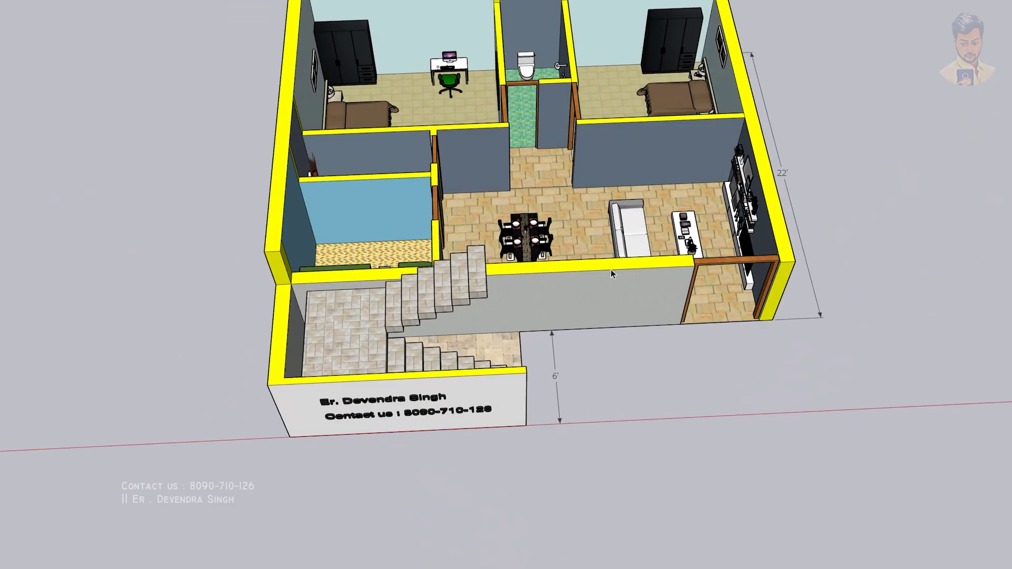
- Zoom in on the floor plan labelled Bedroom, Toilet, Temple, Kitchen and Hall
{"action": "scroll", "coordinate": [666, 288], "scroll_direction": "down", "scroll_amount": 3}
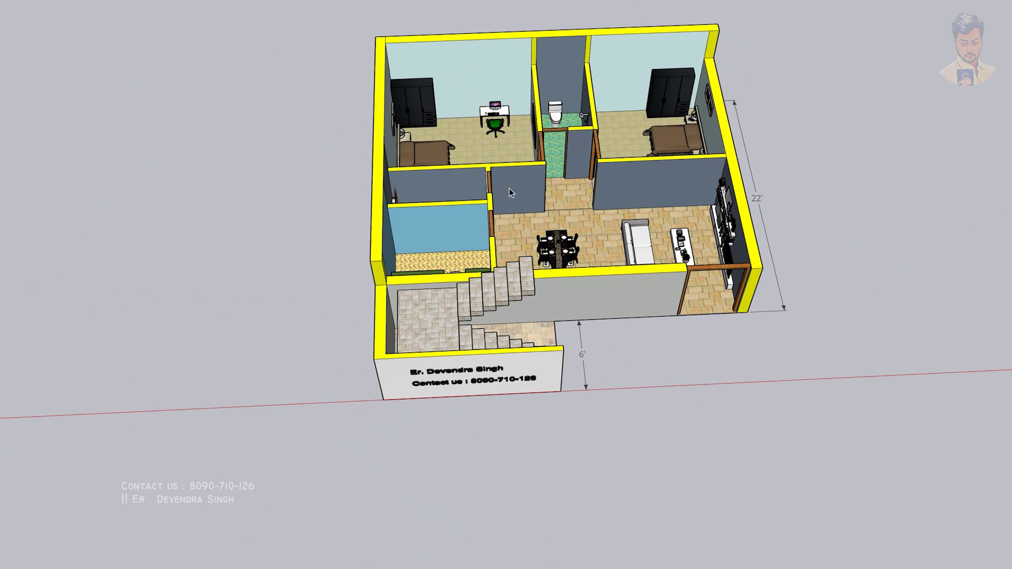
{"action": "scroll", "coordinate": [480, 80], "scroll_direction": "up", "scroll_amount": 2}
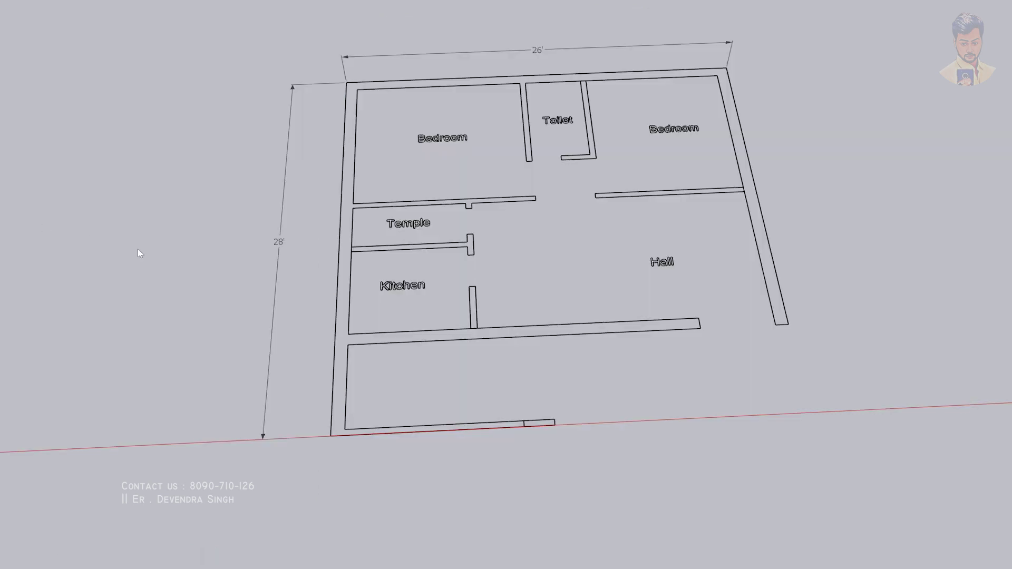
{"action": "scroll", "coordinate": [403, 386], "scroll_direction": "up", "scroll_amount": 2}
{"action": "scroll", "coordinate": [350, 341], "scroll_direction": "up", "scroll_amount": 2}
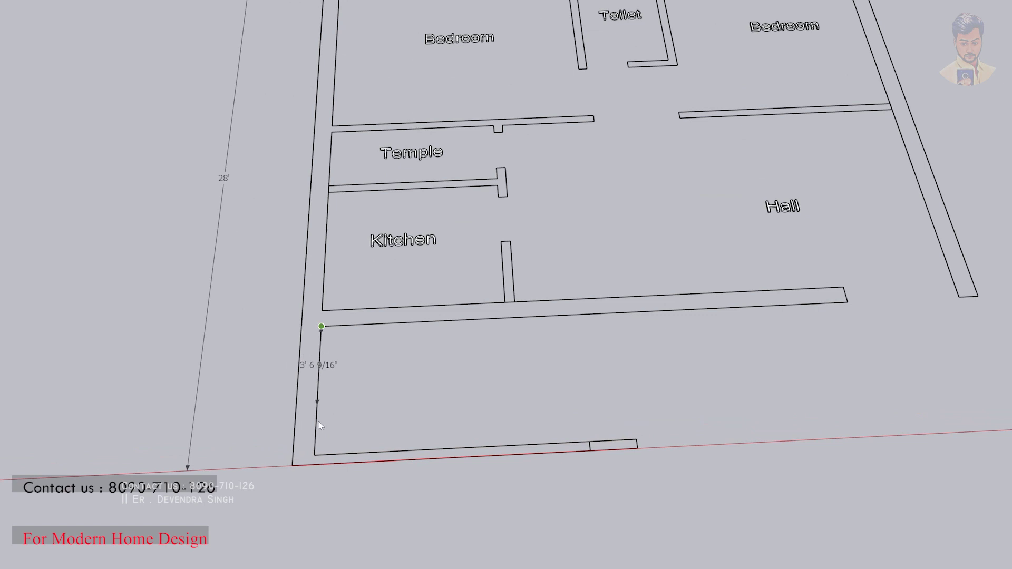
- Place the 5' 7 1/2" dimension at the bottom-left wall and pan toward the Hall
{"action": "left_click", "coordinate": [315, 454]}
{"action": "left_click", "coordinate": [387, 448]}
{"action": "scroll", "coordinate": [366, 354], "scroll_direction": "down", "scroll_amount": 1}
{"action": "mouse_move", "coordinate": [372, 357]}
{"action": "middle_mouse_down", "text": "shift"}
{"action": "mouse_move", "coordinate": [249, 289]}
{"action": "mouse_move", "coordinate": [210, 328]}
{"action": "middle_mouse_up", "text": "shift"}
{"action": "scroll", "coordinate": [666, 334], "scroll_direction": "up", "scroll_amount": 2}
{"action": "middle_click_drag", "start_coordinate": [666, 335], "coordinate": [485, 298], "text": "shift"}
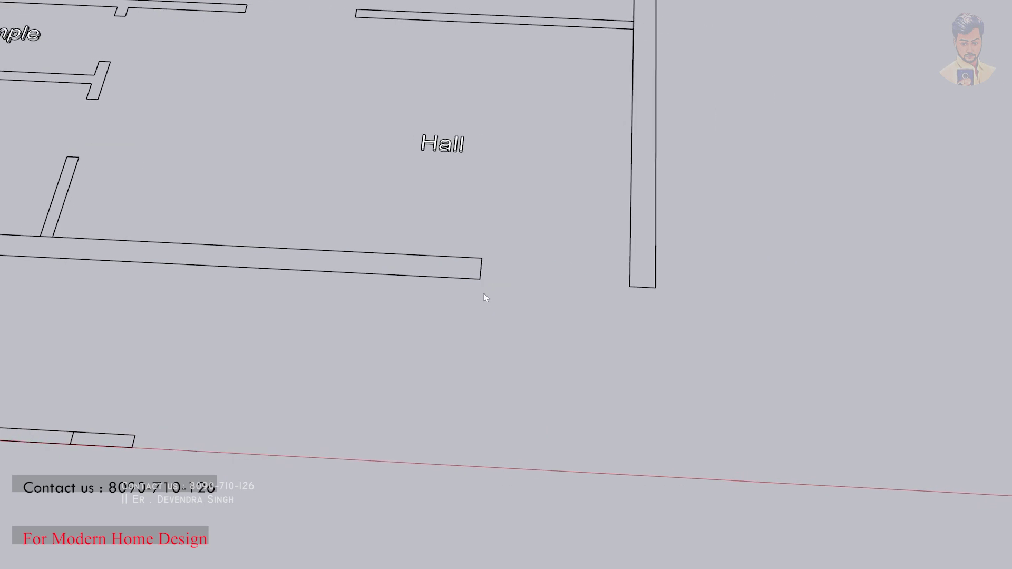
- Dimension the 4' 4 1/8" opening at the Hall wall's end
{"action": "left_click", "coordinate": [480, 279]}
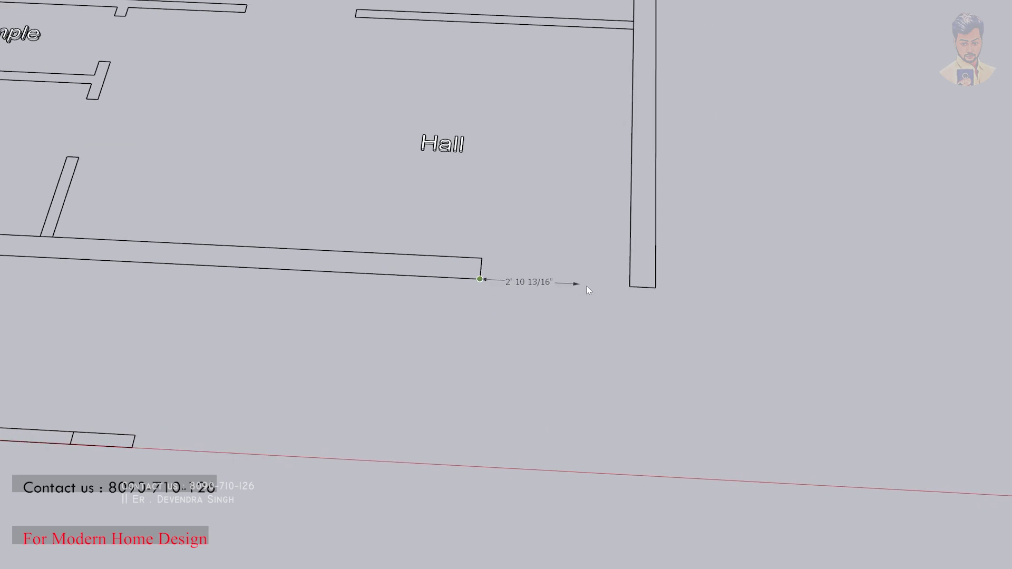
{"action": "left_click", "coordinate": [630, 286]}
{"action": "scroll", "coordinate": [555, 252], "scroll_direction": "up", "scroll_amount": 2}
{"action": "scroll", "coordinate": [556, 251], "scroll_direction": "up", "scroll_amount": 2}
{"action": "scroll", "coordinate": [556, 251], "scroll_direction": "down", "scroll_amount": 3}
{"action": "scroll", "coordinate": [553, 243], "scroll_direction": "down", "scroll_amount": 2}
{"action": "scroll", "coordinate": [554, 243], "scroll_direction": "down", "scroll_amount": 2}
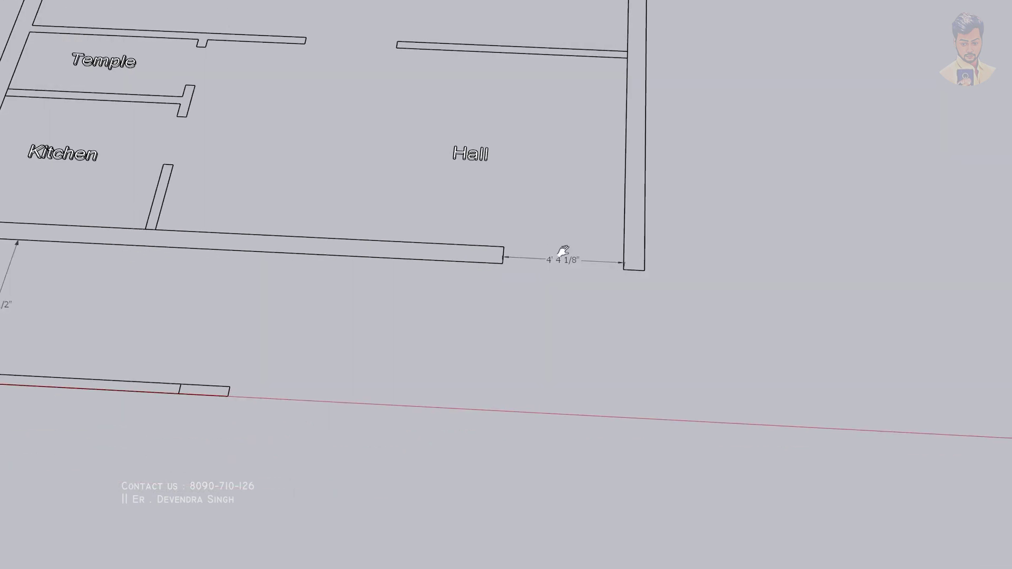
{"action": "scroll", "coordinate": [633, 305], "scroll_direction": "down", "scroll_amount": 1}
- Dimension the Hall's 17' 1 1/2" width and 10' 5 1/2" depth
{"action": "left_click", "coordinate": [199, 312]}
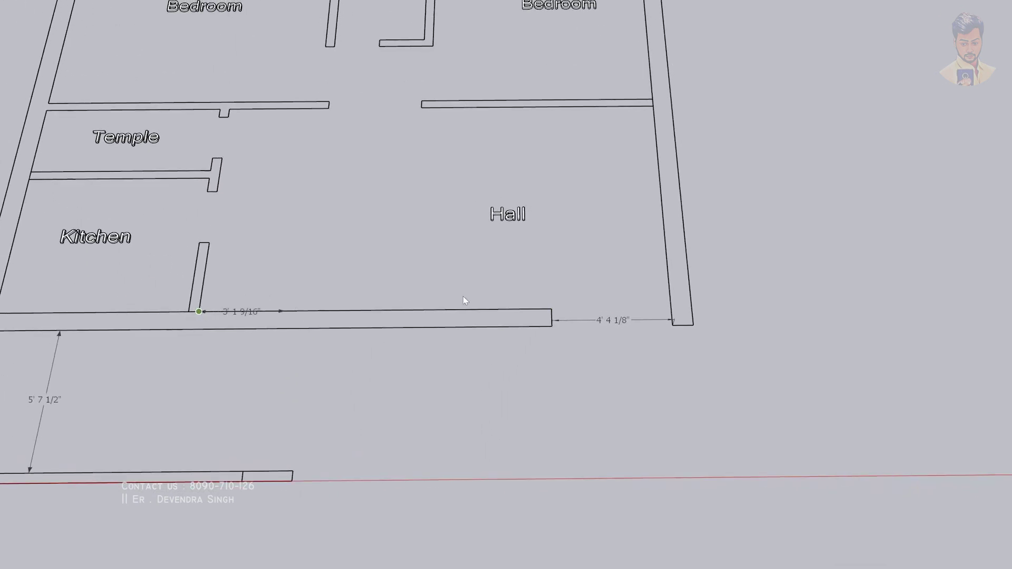
{"action": "left_click", "coordinate": [668, 308]}
{"action": "left_click", "coordinate": [580, 272]}
{"action": "left_click", "coordinate": [653, 106]}
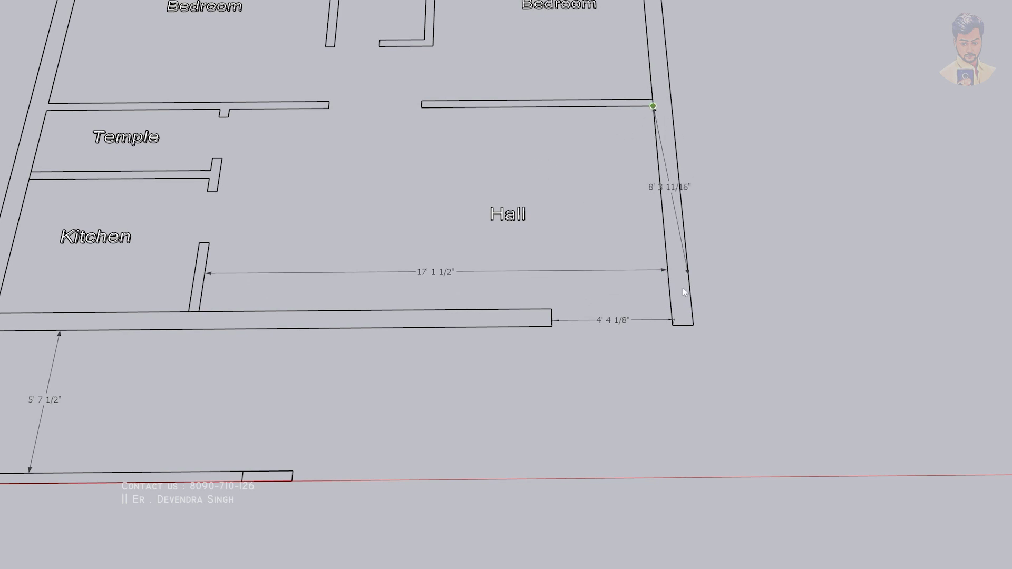
{"action": "left_click", "coordinate": [671, 323]}
{"action": "left_click", "coordinate": [511, 272]}
- Erase the depth dimension that crosses the Hall label
{"action": "scroll", "coordinate": [514, 203], "scroll_direction": "up", "scroll_amount": 2}
{"action": "scroll", "coordinate": [519, 208], "scroll_direction": "up", "scroll_amount": 3}
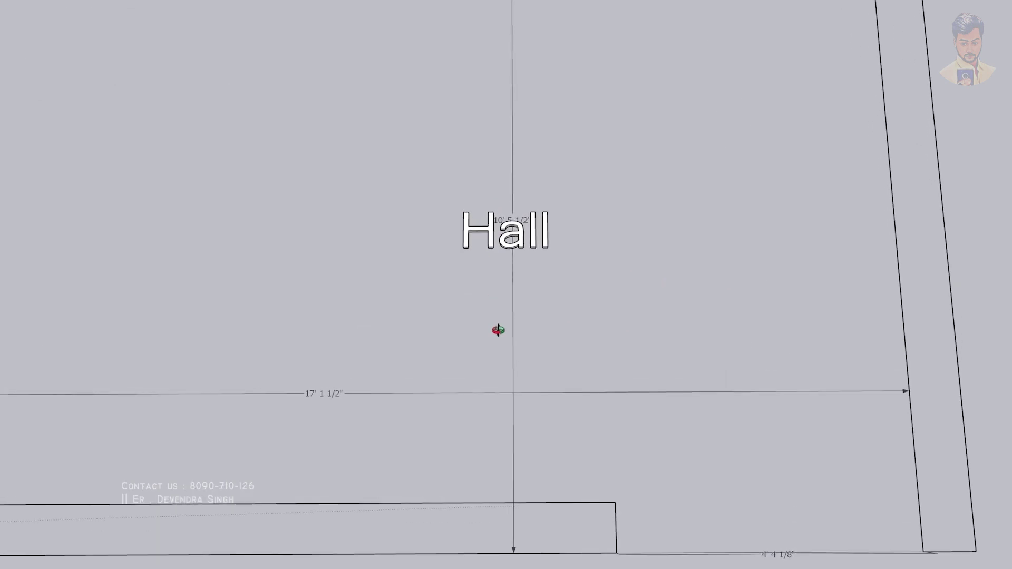
{"action": "scroll", "coordinate": [522, 211], "scroll_direction": "up", "scroll_amount": 1}
{"action": "scroll", "coordinate": [527, 221], "scroll_direction": "up", "scroll_amount": 2}
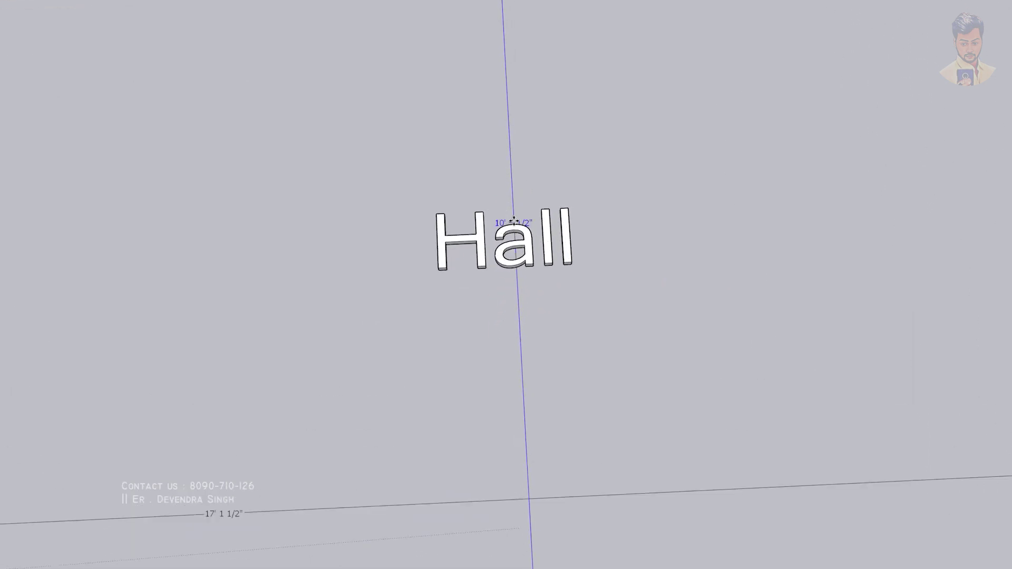
{"action": "scroll", "coordinate": [537, 234], "scroll_direction": "up", "scroll_amount": 3}
{"action": "scroll", "coordinate": [528, 242], "scroll_direction": "down", "scroll_amount": 3}
{"action": "scroll", "coordinate": [509, 277], "scroll_direction": "down", "scroll_amount": 3}
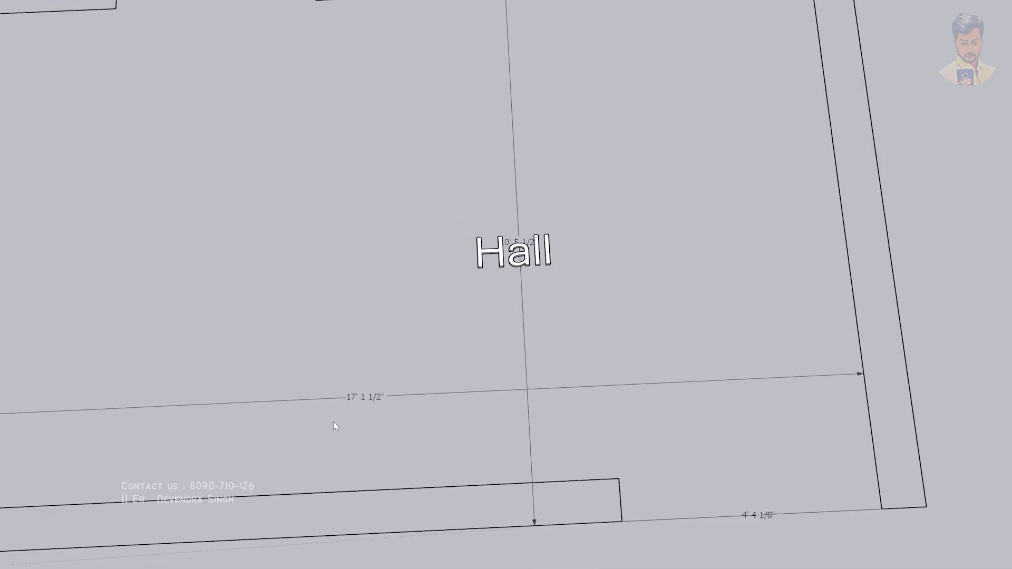
{"action": "scroll", "coordinate": [564, 213], "scroll_direction": "up", "scroll_amount": 2}
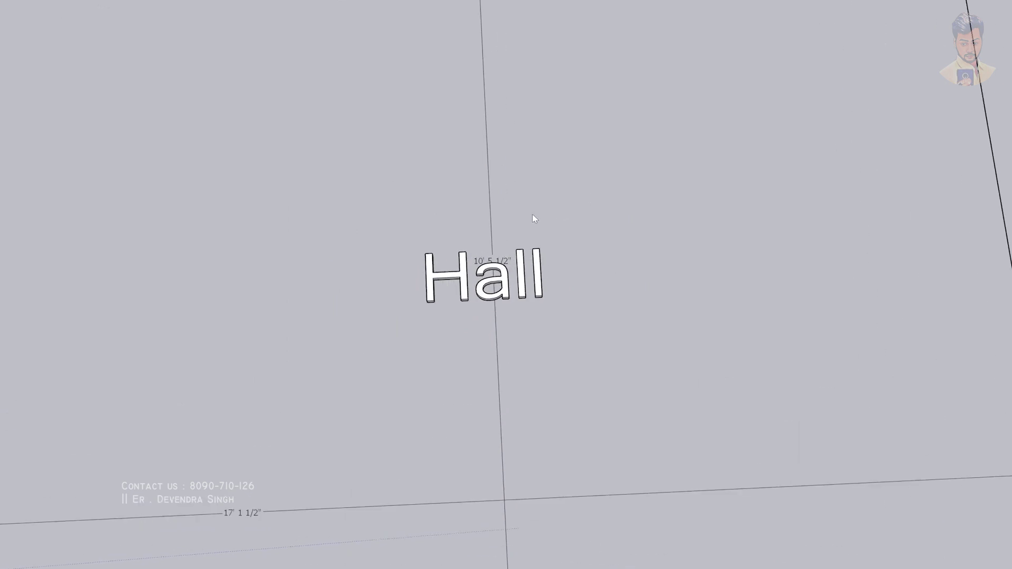
{"action": "scroll", "coordinate": [532, 219], "scroll_direction": "down", "scroll_amount": 4}
{"action": "scroll", "coordinate": [531, 245], "scroll_direction": "down", "scroll_amount": 1}
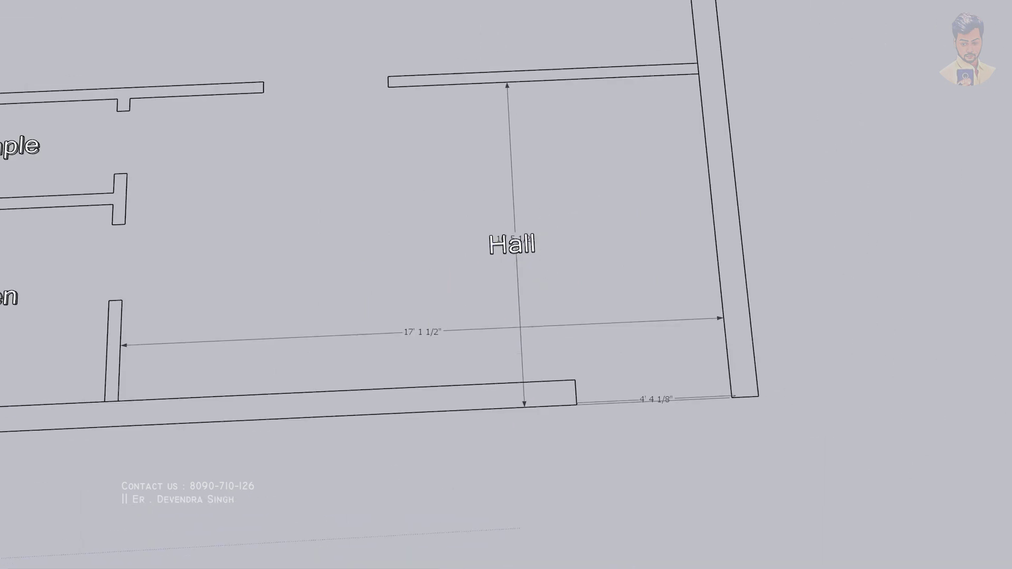
{"action": "left_click_drag", "start_coordinate": [572, 276], "coordinate": [454, 288]}
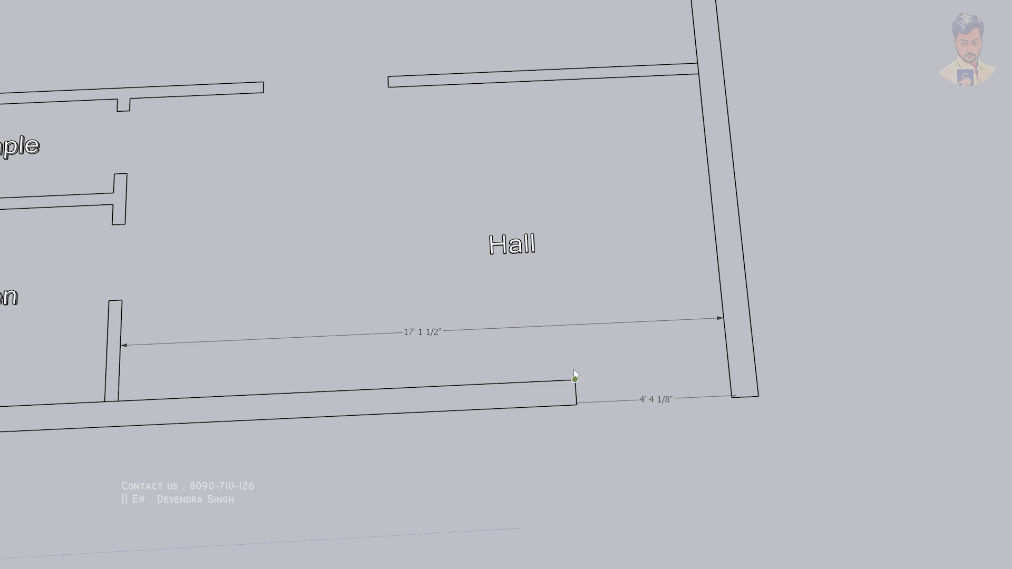
- Redraw the Hall's 10' 5 1/2" depth dimension along the right wall
{"action": "left_click", "coordinate": [699, 73]}
{"action": "left_click", "coordinate": [732, 397]}
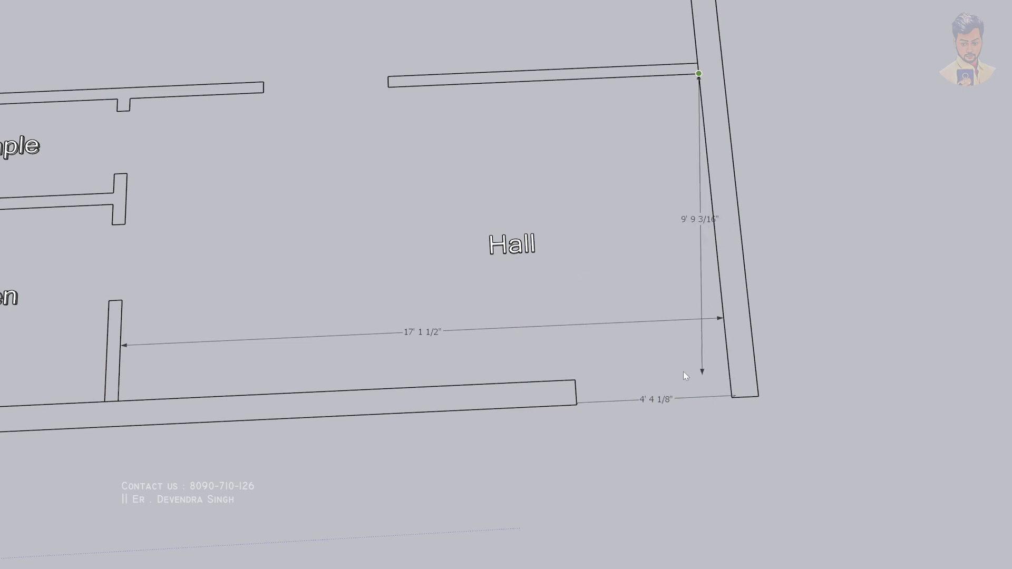
{"action": "left_click", "coordinate": [648, 381]}
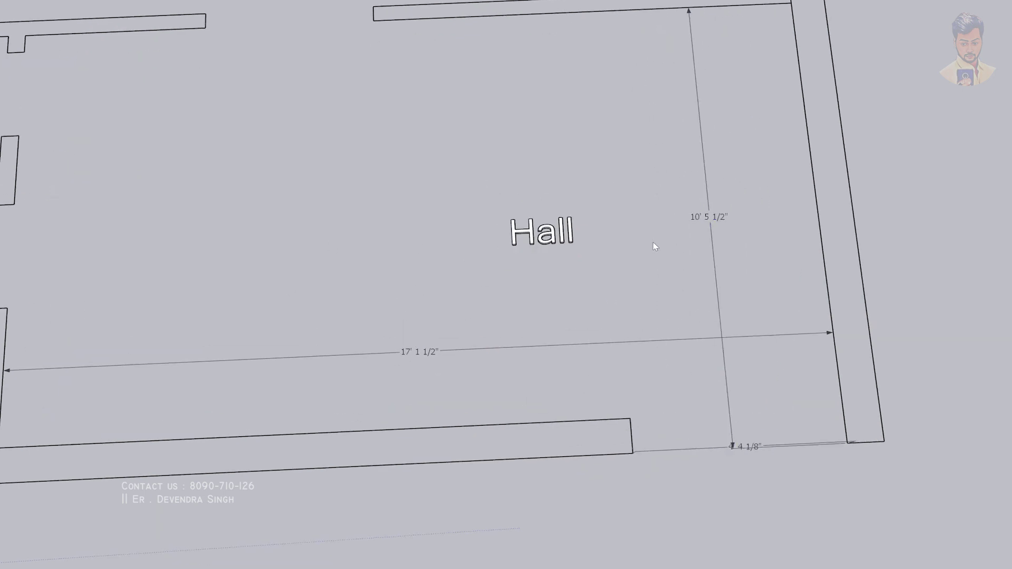
{"action": "scroll", "coordinate": [611, 121], "scroll_direction": "down", "scroll_amount": 2}
- Dimension the Kitchen at 7' wide and 6' 2" deep
{"action": "middle_click_drag", "start_coordinate": [403, 106], "coordinate": [607, 93], "text": "shift"}
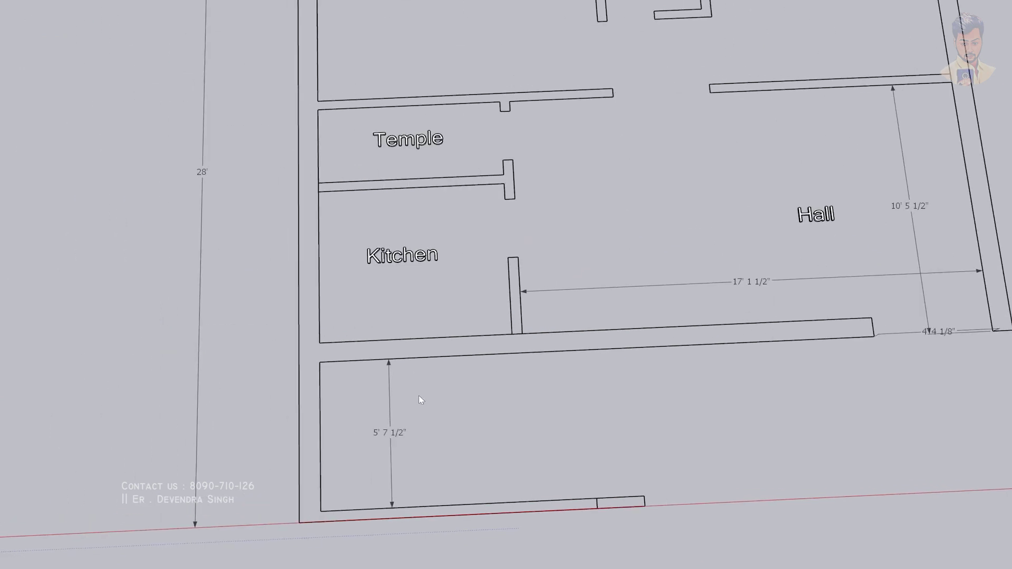
{"action": "scroll", "coordinate": [423, 403], "scroll_direction": "up", "scroll_amount": 3}
{"action": "left_click", "coordinate": [269, 317]}
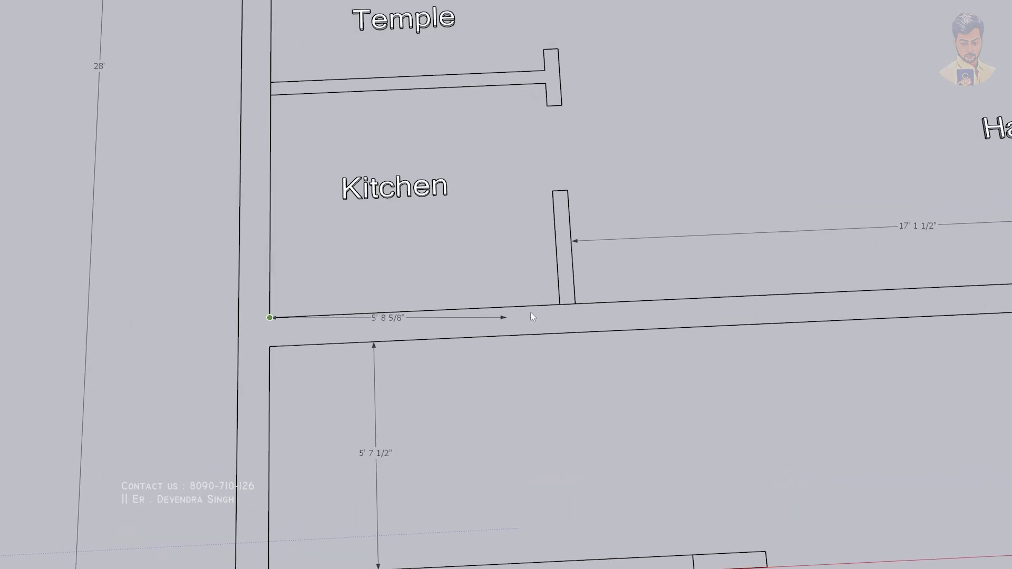
{"action": "left_click", "coordinate": [559, 304]}
{"action": "left_click", "coordinate": [543, 249]}
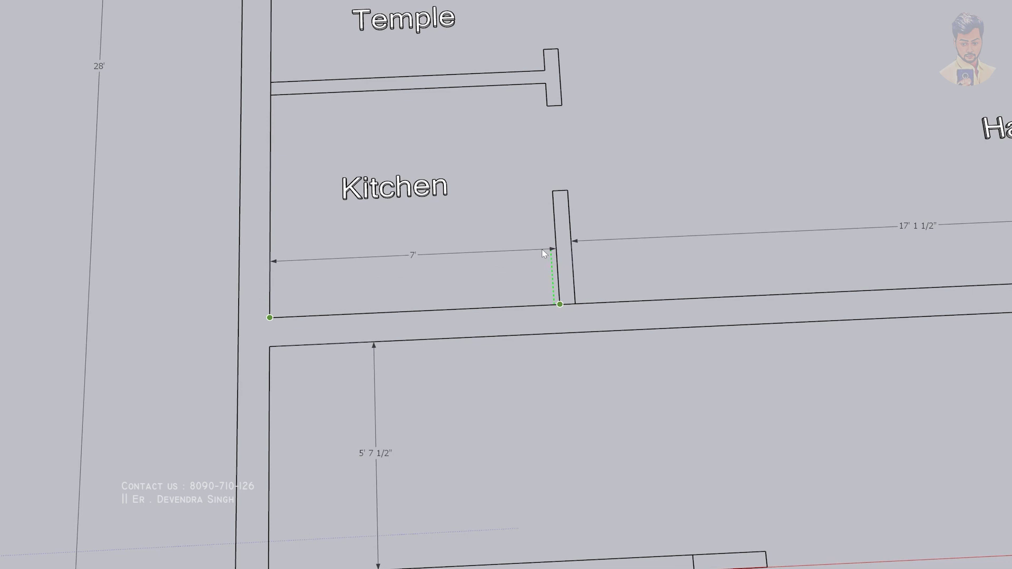
{"action": "left_click", "coordinate": [270, 95]}
{"action": "left_click", "coordinate": [271, 317]}
{"action": "left_click", "coordinate": [309, 248]}
- Dimension the Temple at 3' 2" deep and 7' wide
{"action": "middle_click_drag", "start_coordinate": [333, 150], "coordinate": [347, 199], "text": "shift"}
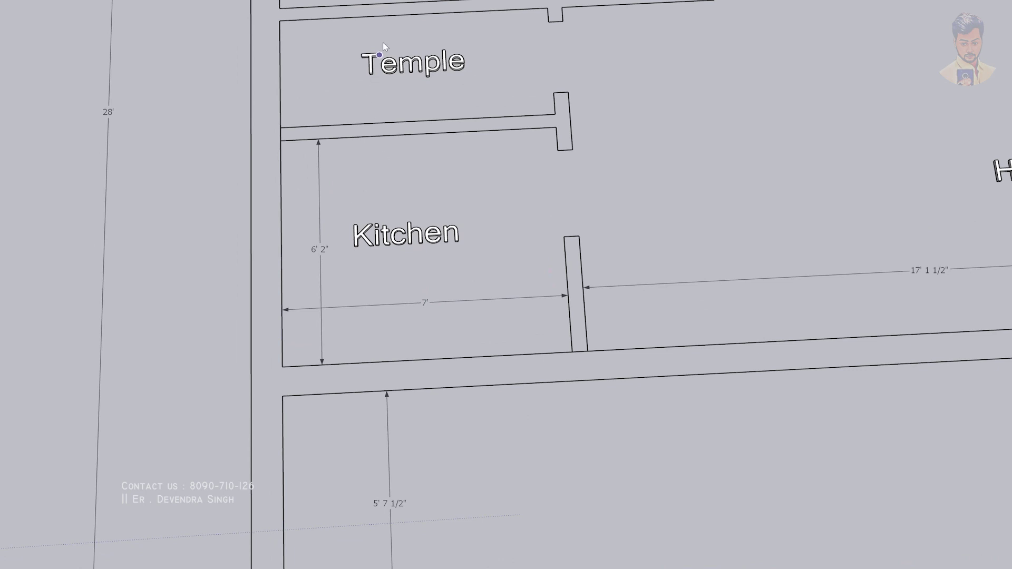
{"action": "scroll", "coordinate": [304, 33], "scroll_direction": "up", "scroll_amount": 2}
{"action": "left_click", "coordinate": [257, 19]}
{"action": "left_click", "coordinate": [258, 165]}
{"action": "left_click", "coordinate": [299, 147]}
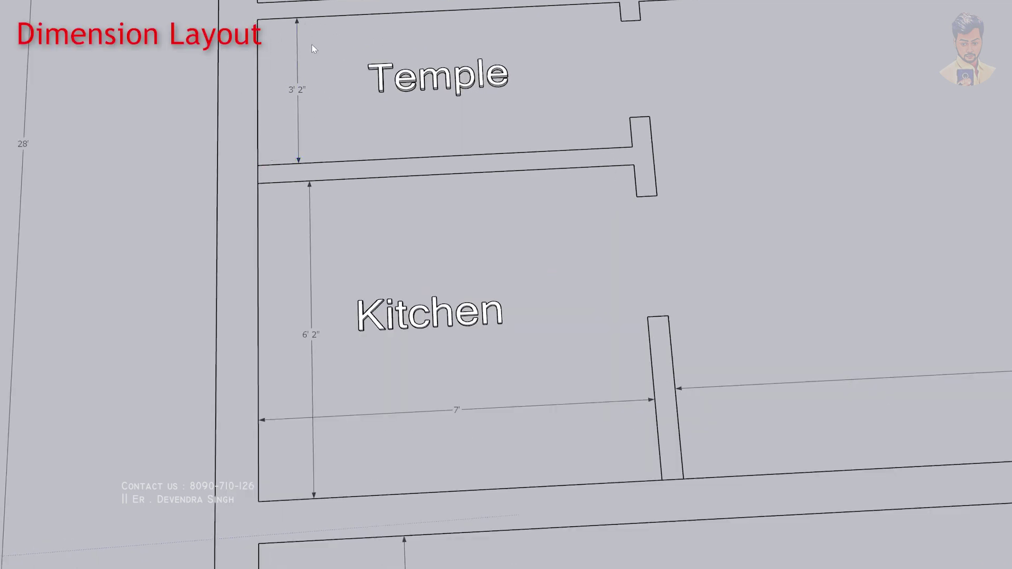
{"action": "left_click", "coordinate": [257, 19]}
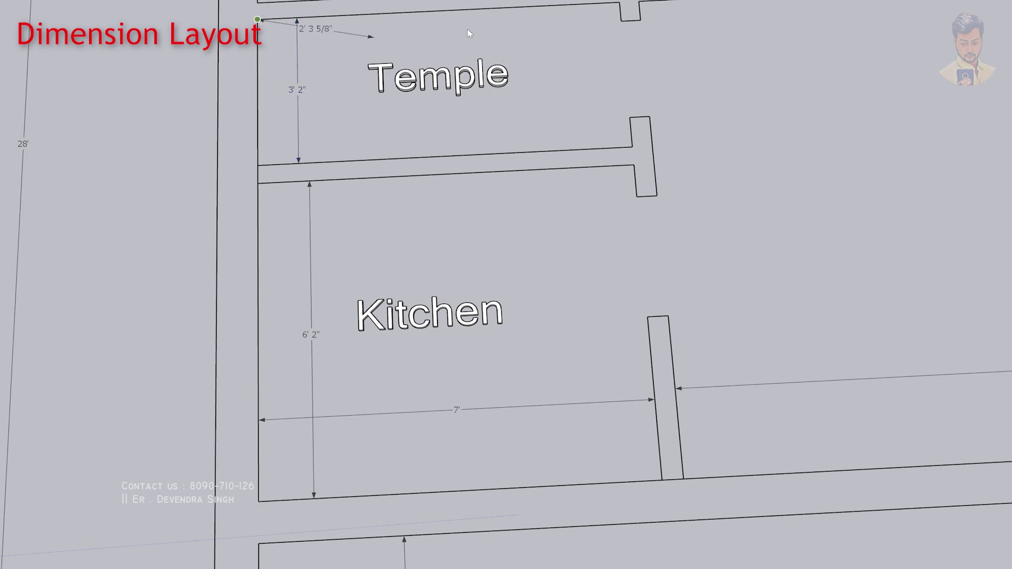
{"action": "left_click", "coordinate": [620, 2]}
{"action": "scroll", "coordinate": [305, 79], "scroll_direction": "up", "scroll_amount": 1}
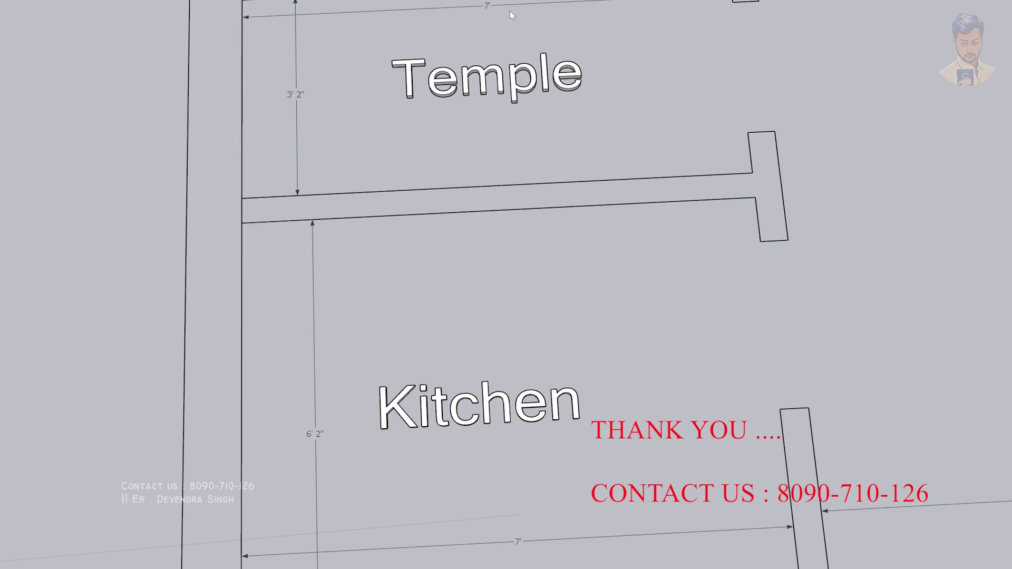
{"action": "scroll", "coordinate": [511, 32], "scroll_direction": "down", "scroll_amount": 1}
{"action": "scroll", "coordinate": [632, 116], "scroll_direction": "down", "scroll_amount": 1}
{"action": "middle_click_drag", "start_coordinate": [773, 159], "coordinate": [362, 350], "text": "shift"}
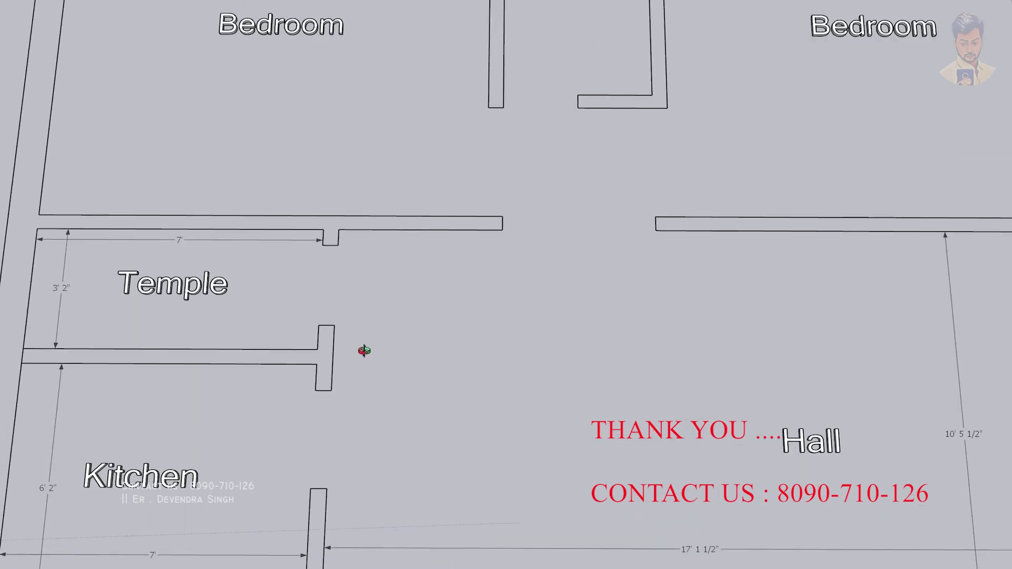
- Dimension the left Bedroom at 11' wide and 10' 5" deep
{"action": "scroll", "coordinate": [362, 350], "scroll_direction": "down", "scroll_amount": 2}
{"action": "scroll", "coordinate": [202, 18], "scroll_direction": "up", "scroll_amount": 1}
{"action": "left_click", "coordinate": [151, 3]}
{"action": "left_click", "coordinate": [543, 3]}
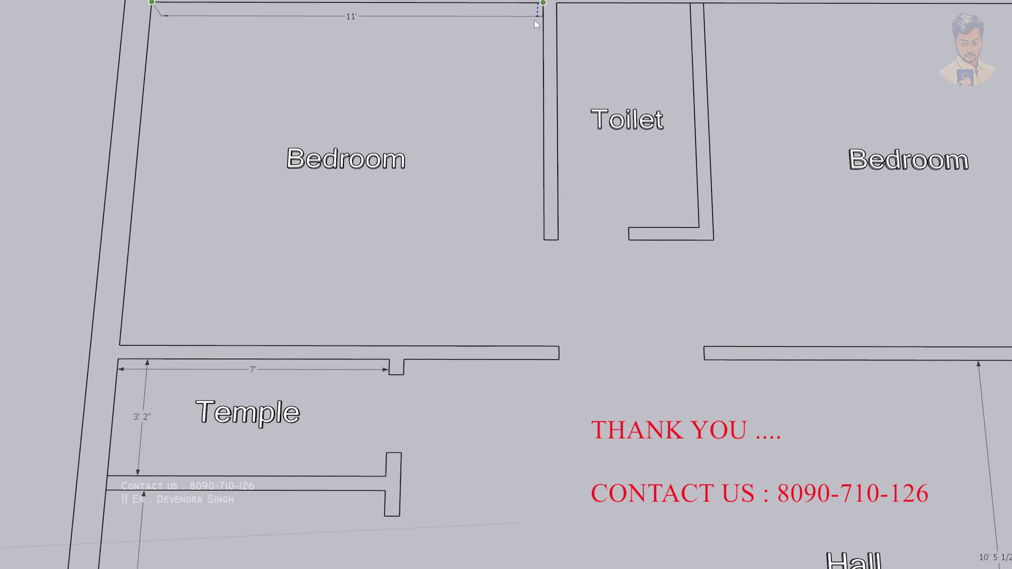
{"action": "left_click", "coordinate": [339, 23]}
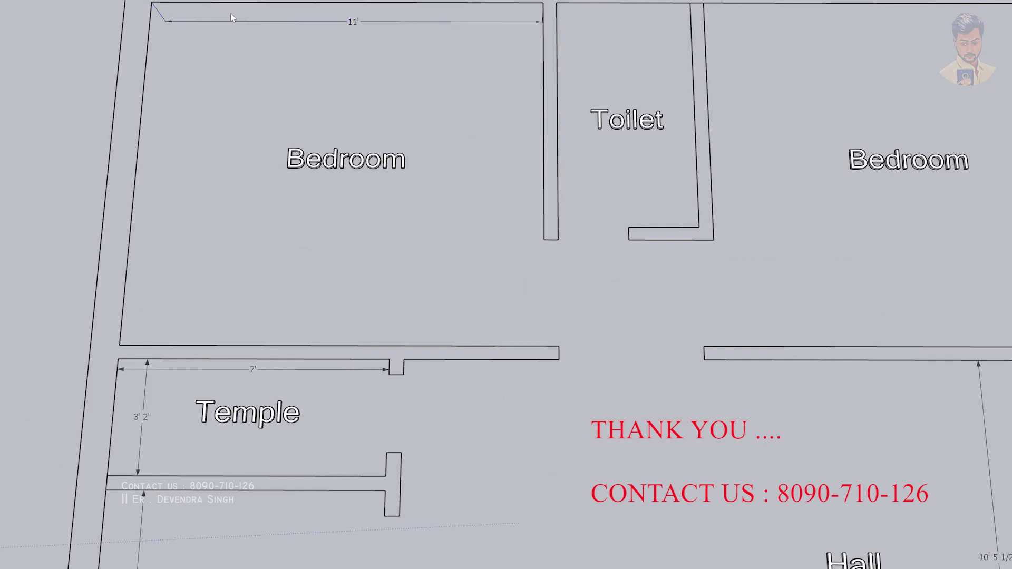
{"action": "left_click", "coordinate": [151, 2]}
{"action": "left_click", "coordinate": [120, 346]}
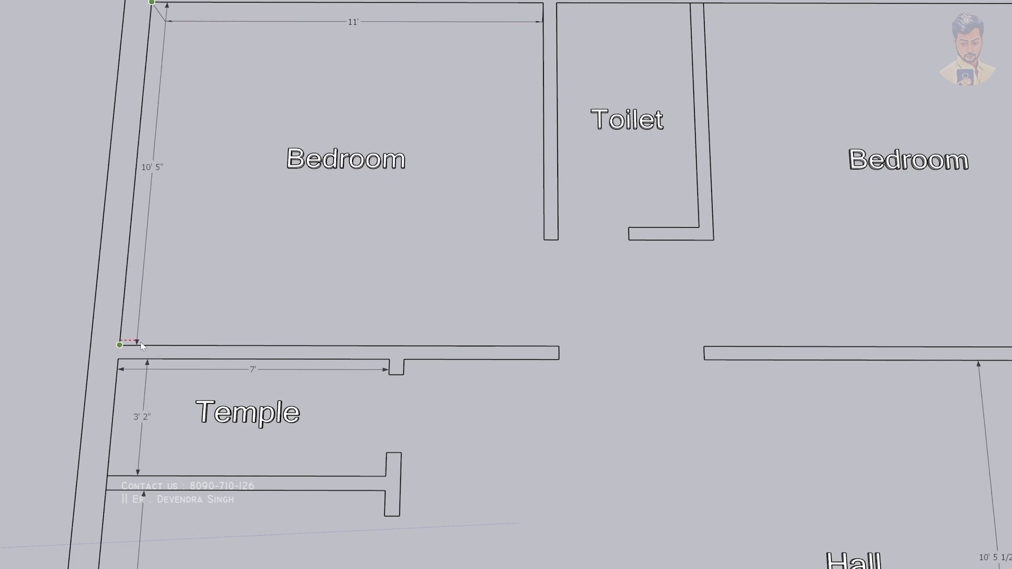
{"action": "left_click", "coordinate": [186, 190]}
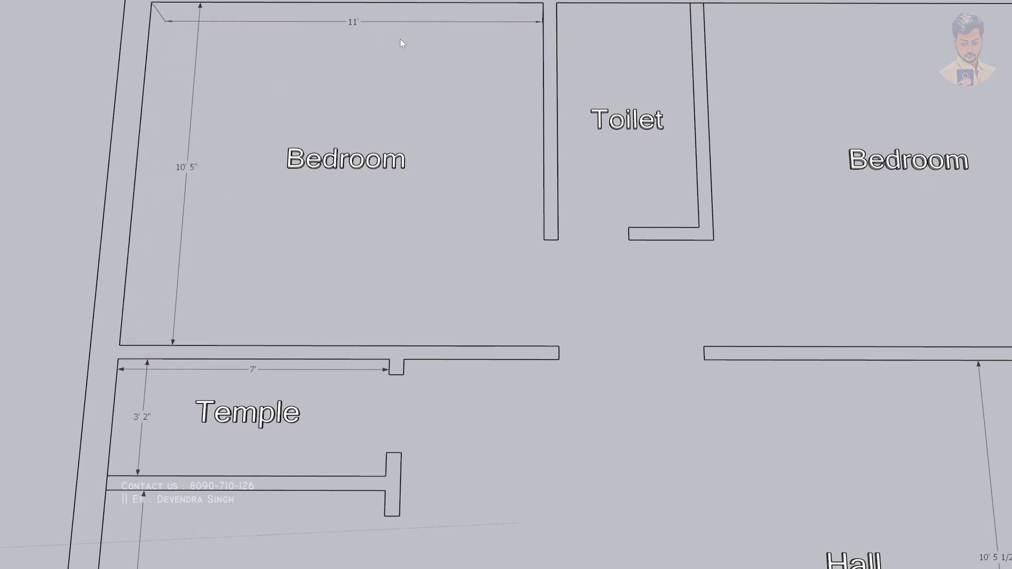
- Dimension the right Bedroom at 9' wide and 10' 5" deep, then zoom out
{"action": "middle_click_drag", "start_coordinate": [638, 134], "coordinate": [280, 132], "text": "shift"}
{"action": "left_click", "coordinate": [460, 15]}
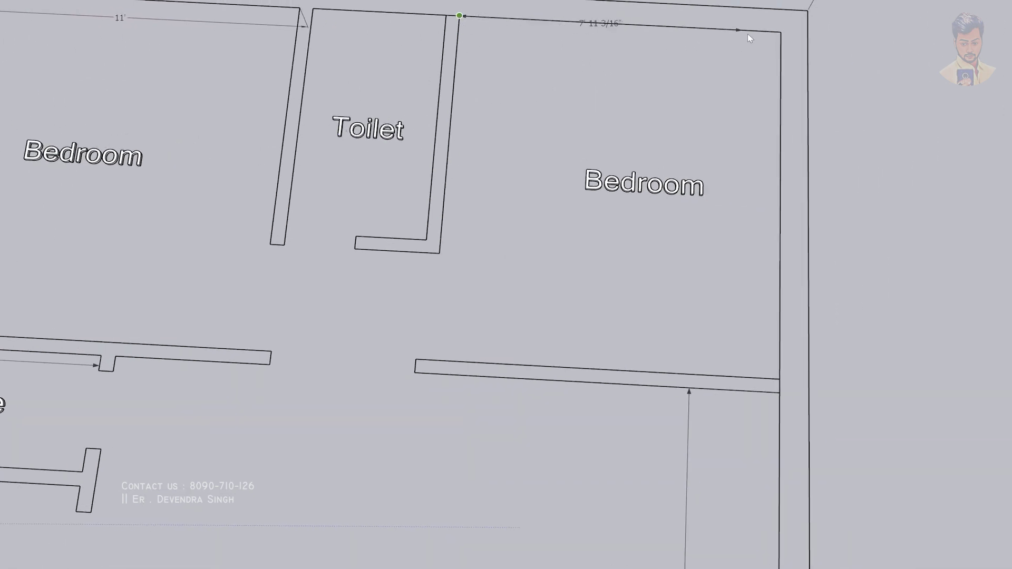
{"action": "left_click", "coordinate": [781, 32]}
{"action": "left_click", "coordinate": [759, 72]}
{"action": "left_click", "coordinate": [781, 31]}
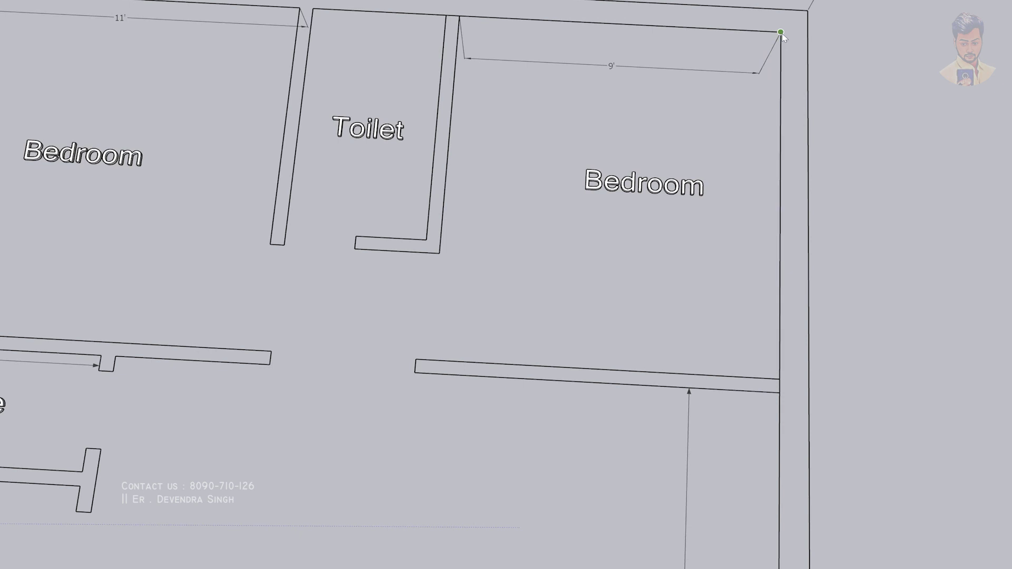
{"action": "left_click", "coordinate": [779, 379]}
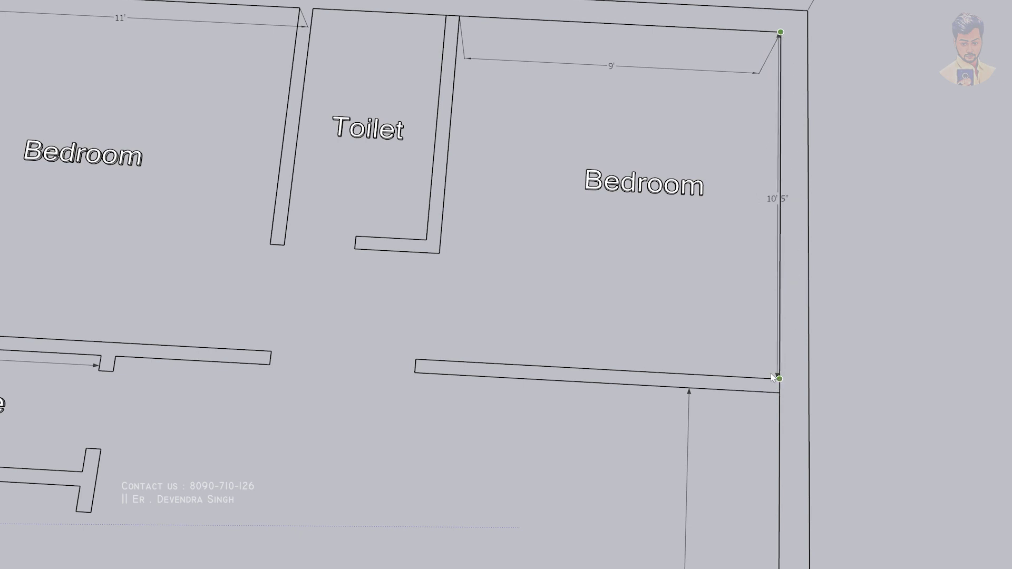
{"action": "left_click", "coordinate": [747, 354]}
{"action": "scroll", "coordinate": [746, 354], "scroll_direction": "down", "scroll_amount": 3}
{"action": "scroll", "coordinate": [660, 131], "scroll_direction": "down", "scroll_amount": 1}
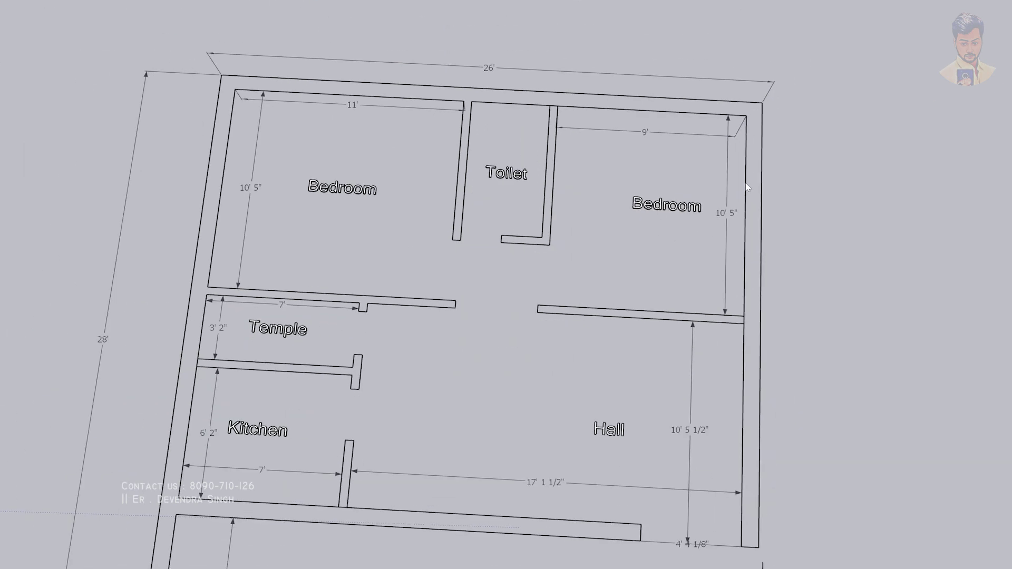
{"action": "scroll", "coordinate": [733, 212], "scroll_direction": "up", "scroll_amount": 5}
{"action": "scroll", "coordinate": [764, 144], "scroll_direction": "down", "scroll_amount": 2}
{"action": "scroll", "coordinate": [637, 228], "scroll_direction": "down", "scroll_amount": 1}
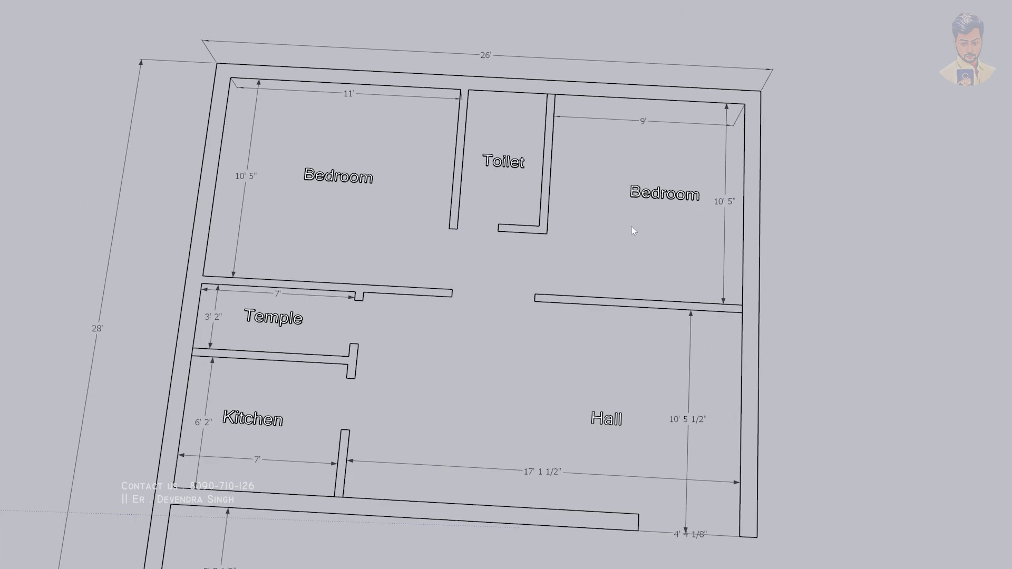
{"action": "scroll", "coordinate": [676, 269], "scroll_direction": "down", "scroll_amount": 1}
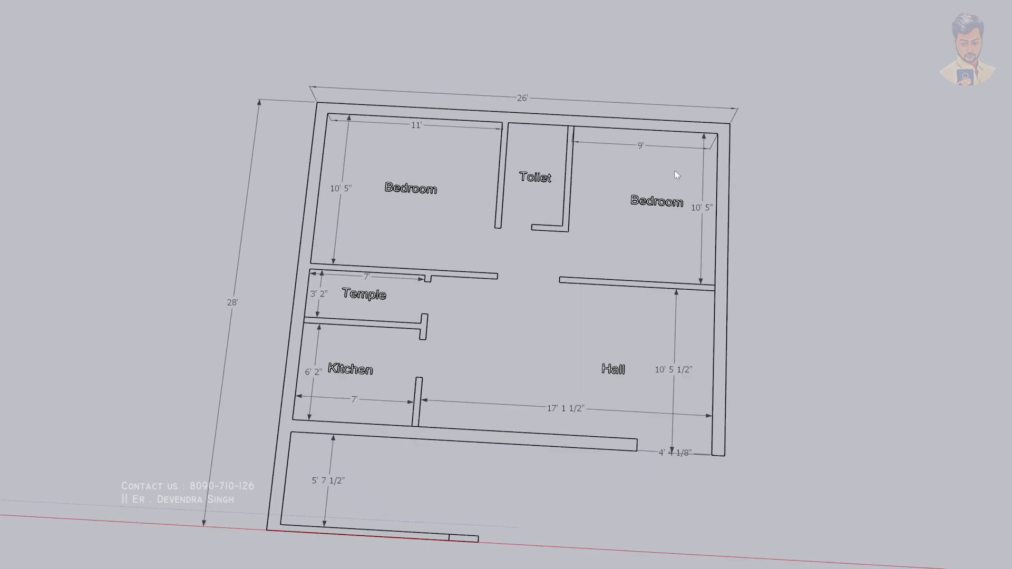
- Dimension the Toilet at 3' 9" wide and 7' deep
{"action": "scroll", "coordinate": [518, 132], "scroll_direction": "up", "scroll_amount": 2}
{"action": "scroll", "coordinate": [506, 128], "scroll_direction": "up", "scroll_amount": 3}
{"action": "scroll", "coordinate": [503, 116], "scroll_direction": "up", "scroll_amount": 1}
{"action": "left_click", "coordinate": [500, 114]}
{"action": "left_click", "coordinate": [673, 124]}
{"action": "left_click", "coordinate": [668, 157]}
{"action": "left_click", "coordinate": [664, 427]}
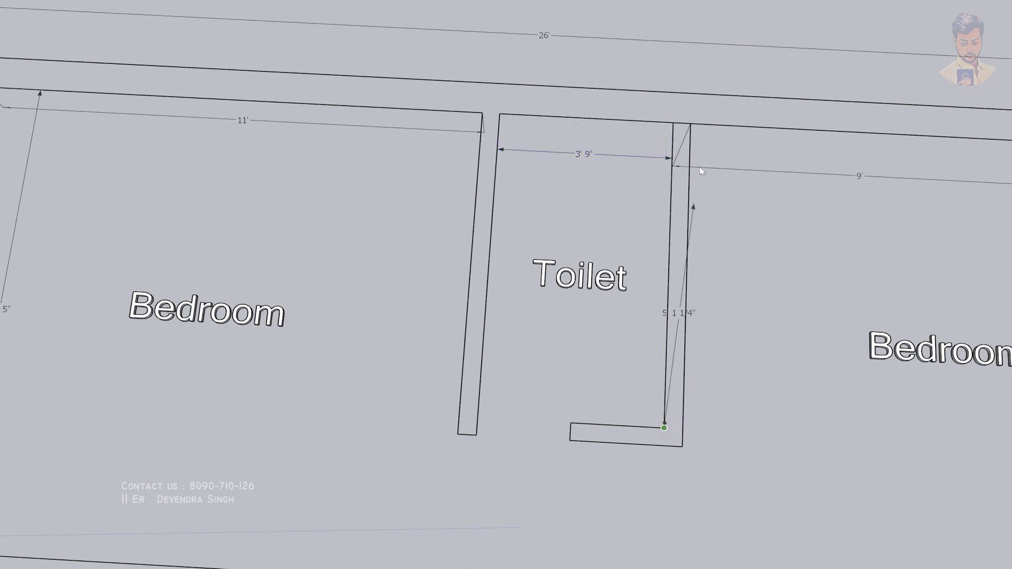
{"action": "left_click", "coordinate": [674, 123]}
{"action": "left_click", "coordinate": [660, 125]}
- Place a 22' overall dimension outside the plan's right outer wall
{"action": "scroll", "coordinate": [683, 196], "scroll_direction": "down", "scroll_amount": 2}
{"action": "scroll", "coordinate": [696, 227], "scroll_direction": "down", "scroll_amount": 3}
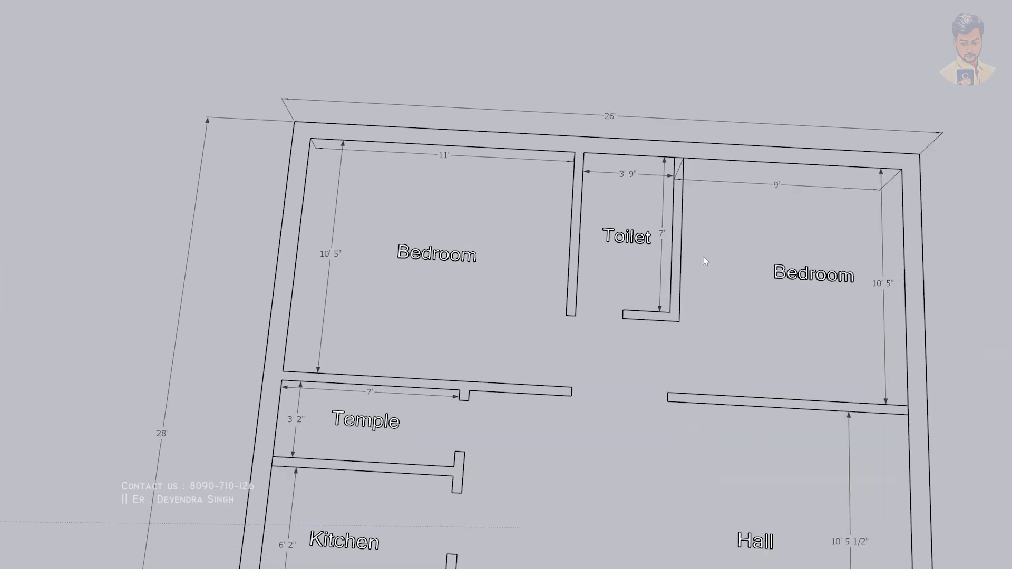
{"action": "scroll", "coordinate": [709, 279], "scroll_direction": "down", "scroll_amount": 2}
{"action": "middle_click_drag", "start_coordinate": [757, 345], "coordinate": [740, 288]}
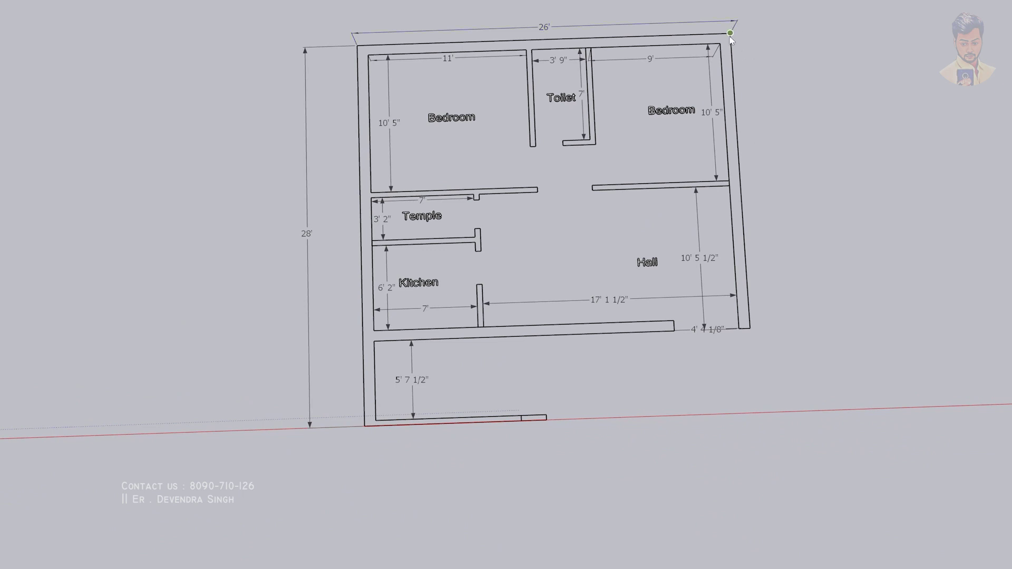
{"action": "left_click", "coordinate": [730, 34]}
{"action": "left_click", "coordinate": [750, 328]}
{"action": "left_click", "coordinate": [798, 324]}
{"action": "middle_click_drag", "start_coordinate": [797, 325], "coordinate": [603, 302]}
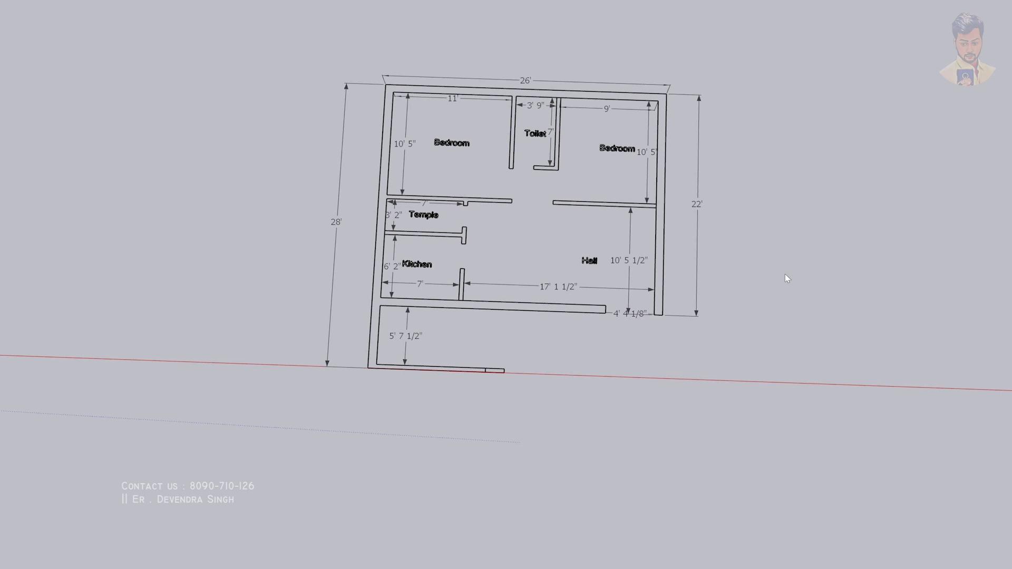
{"action": "left_click", "coordinate": [443, 284]}
{"action": "scroll", "coordinate": [468, 163], "scroll_direction": "up", "scroll_amount": 3}
{"action": "scroll", "coordinate": [600, 127], "scroll_direction": "up", "scroll_amount": 1}
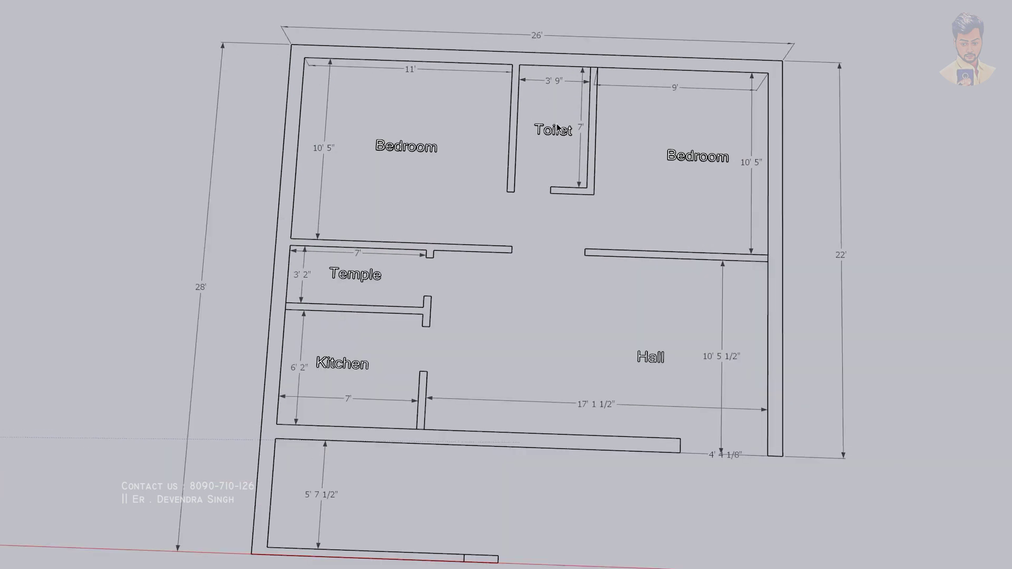
{"action": "scroll", "coordinate": [696, 203], "scroll_direction": "down", "scroll_amount": 1}
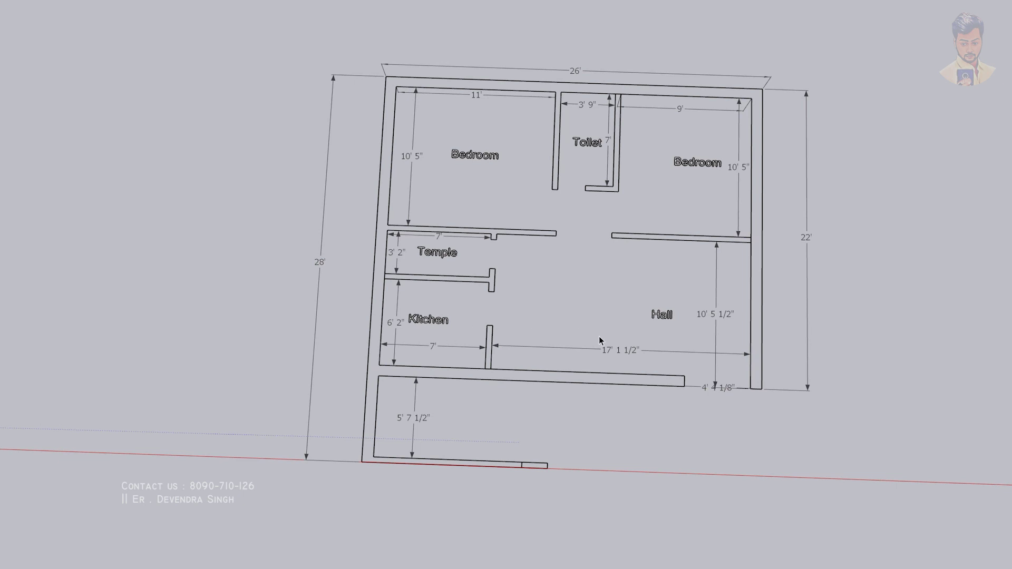
{"action": "mouse_move", "coordinate": [663, 409]}
{"action": "middle_mouse_down"}
{"action": "mouse_move", "coordinate": [547, 384]}
{"action": "mouse_move", "coordinate": [488, 198]}
{"action": "mouse_move", "coordinate": [453, 180]}
{"action": "mouse_move", "coordinate": [637, 172]}
{"action": "middle_mouse_up"}
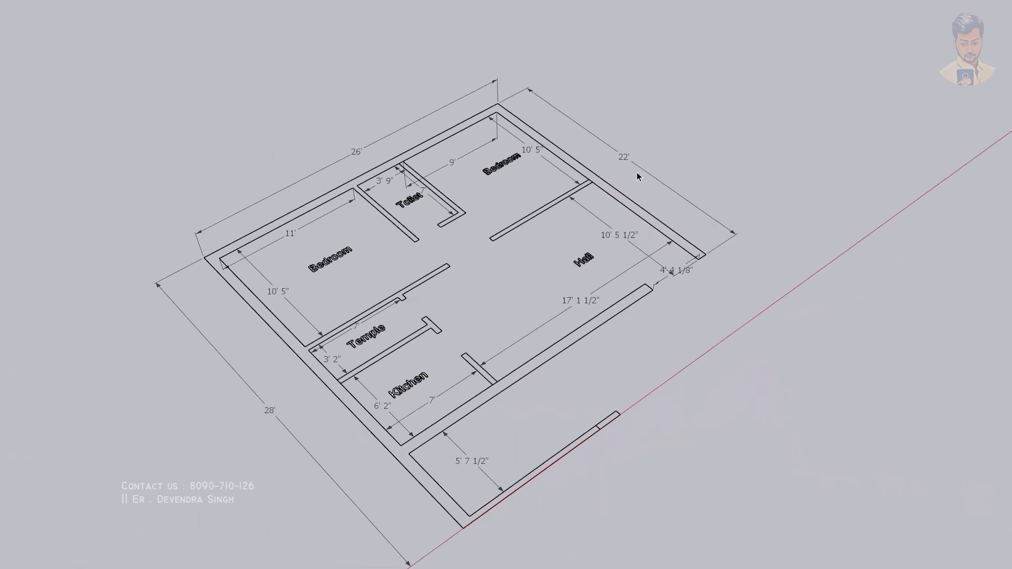